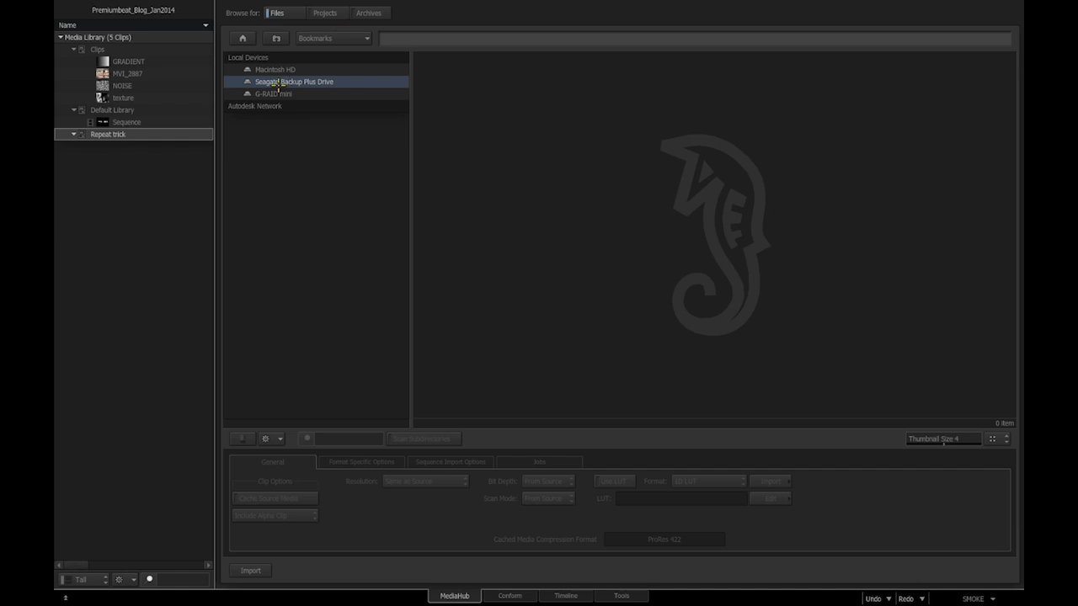
- Browse to Seagate Backup Plus Drive > FXPHD CLIPS > Frames SEQ PB and scrub the Premiumbeat clip to frame 089
double_click(283, 82)
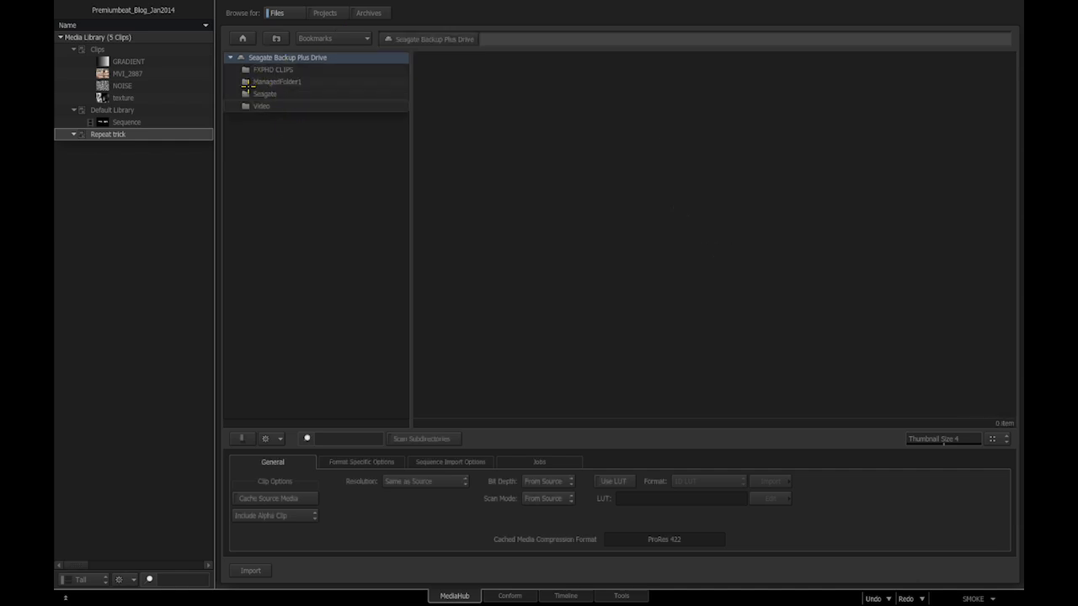
double_click(246, 71)
double_click(251, 101)
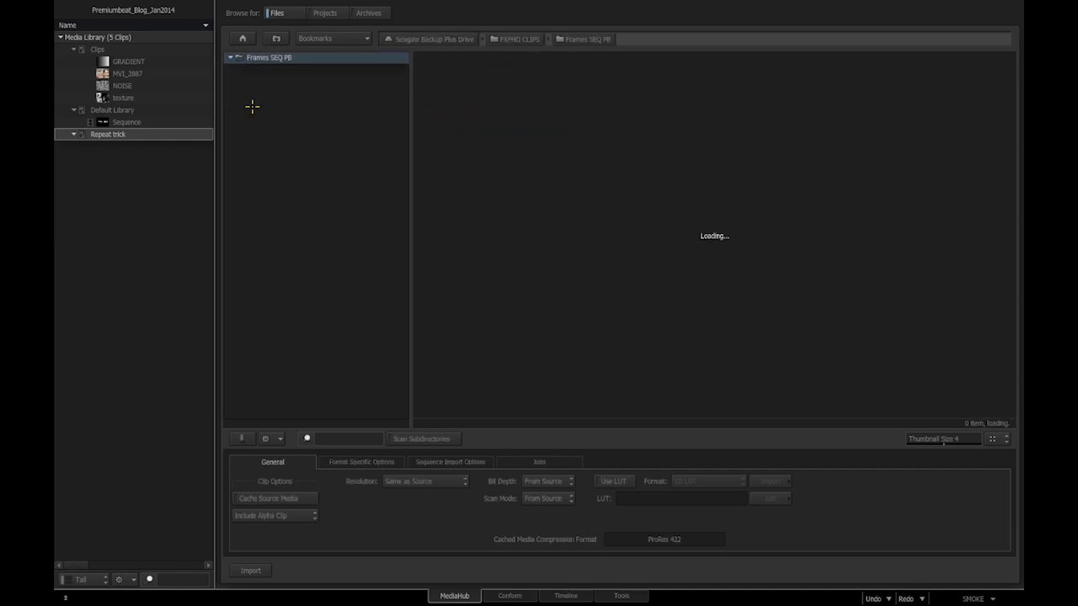
left_click(470, 143)
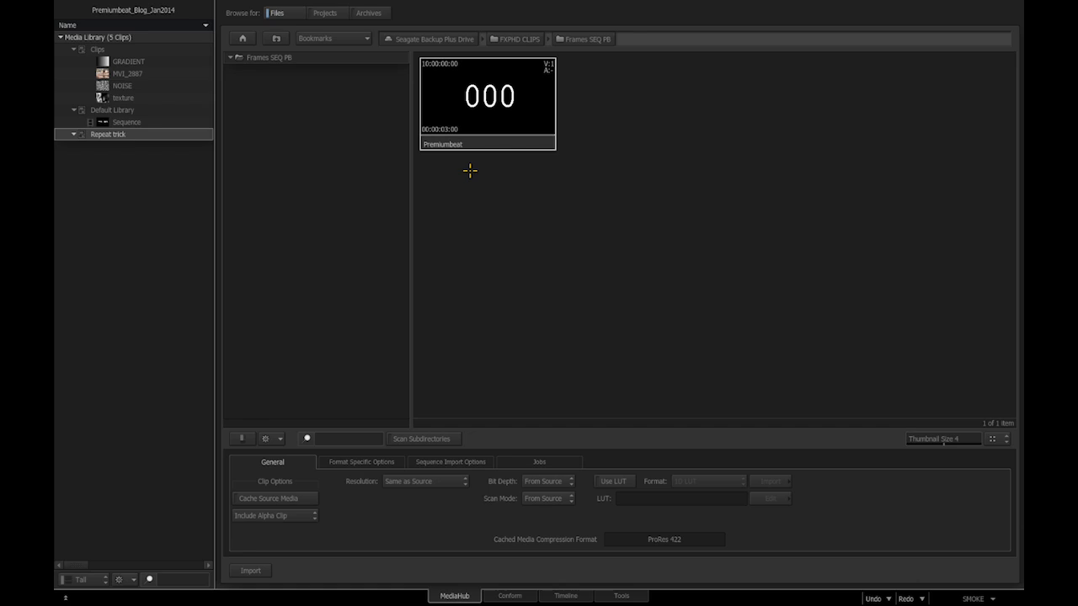
left_click(1022, 245)
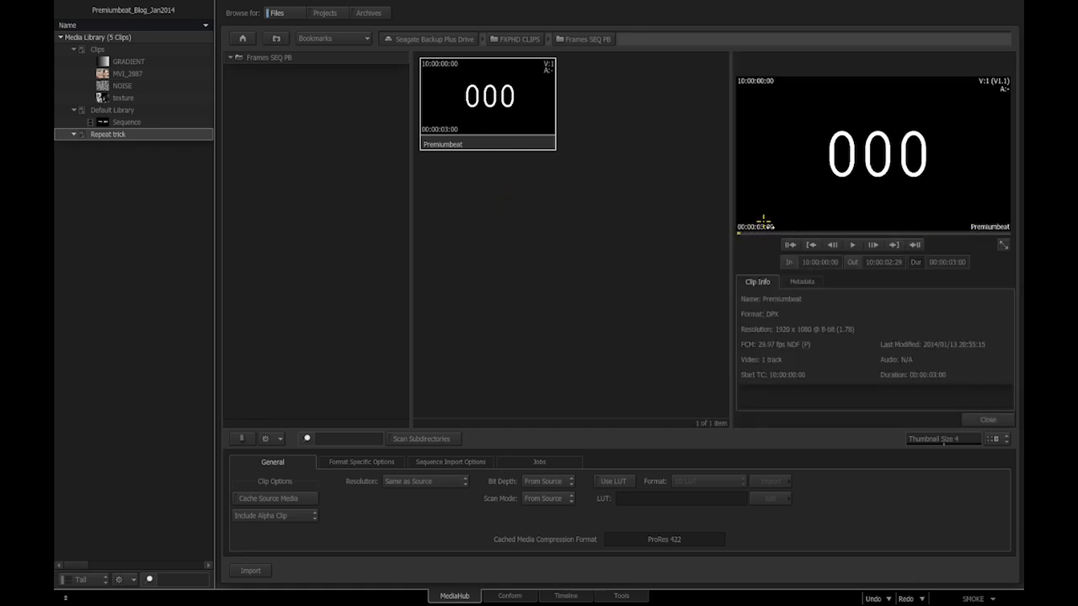
left_click_drag(743, 227, 1020, 227)
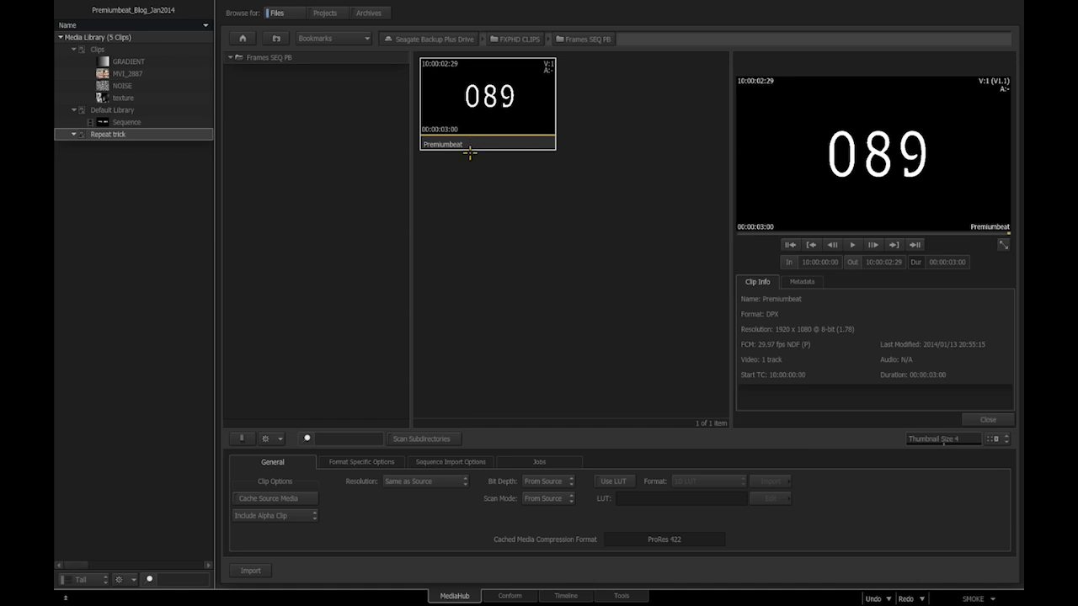
- Set DPX Clip Options Sequence Detection to Frames and refresh, listing Premiumbeat frames 000–089 separately
left_click(356, 463)
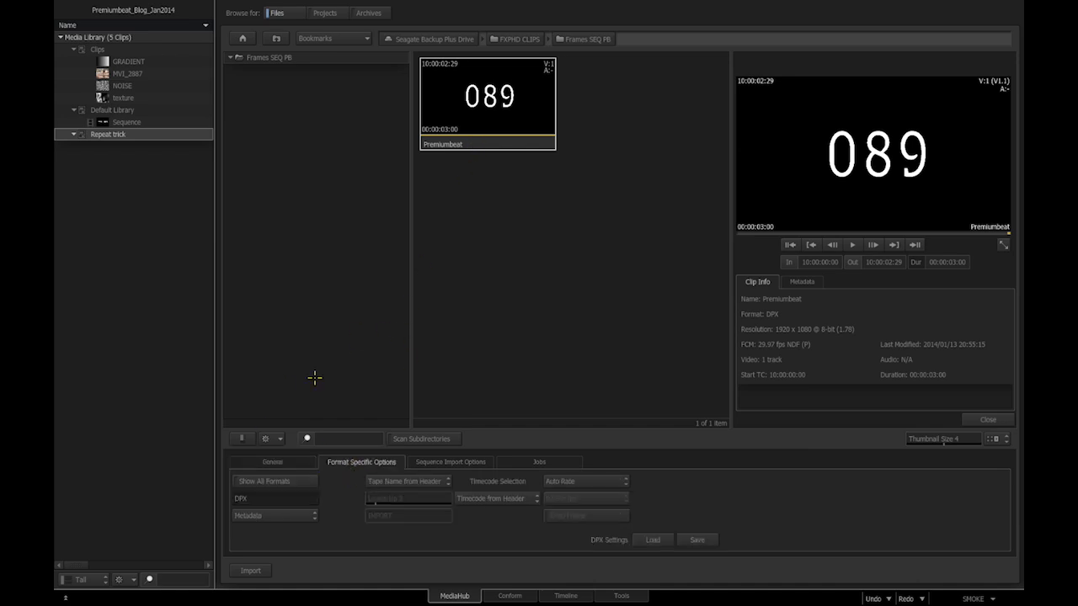
left_click(277, 515)
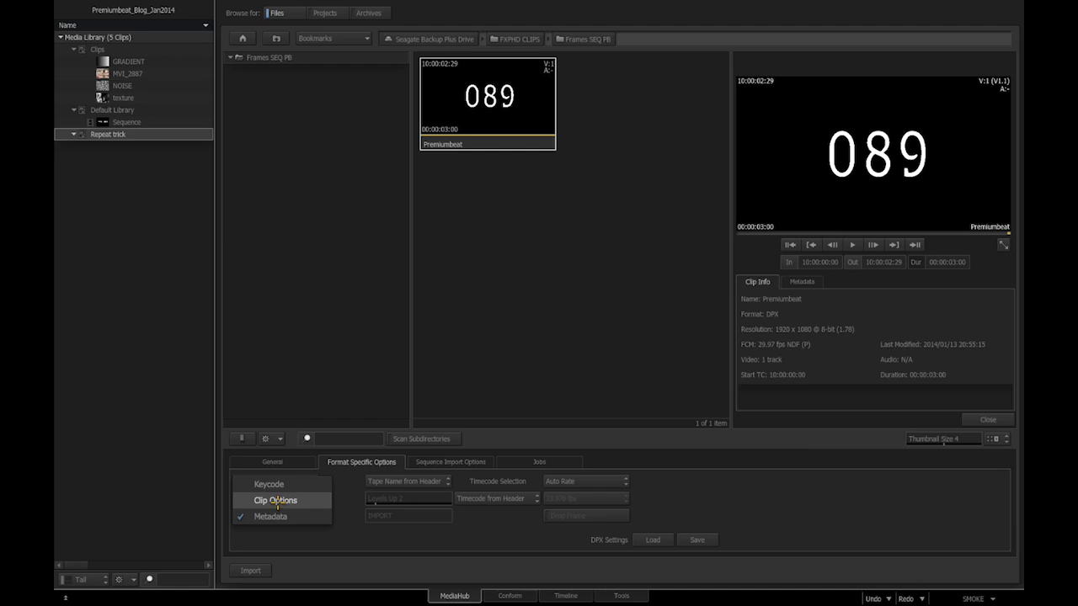
left_click(277, 502)
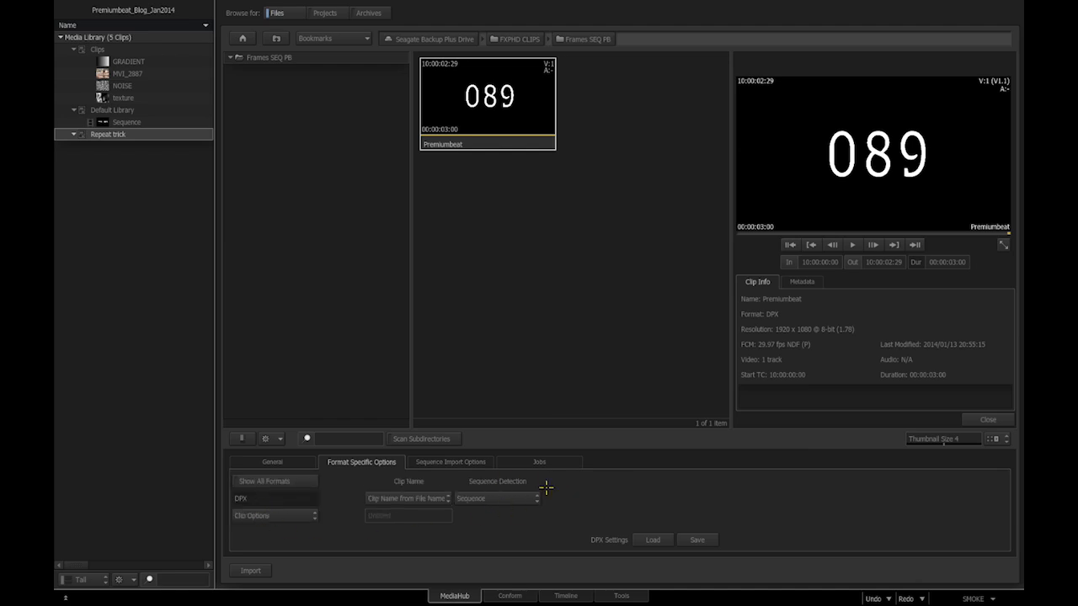
left_click(504, 499)
left_click(503, 484)
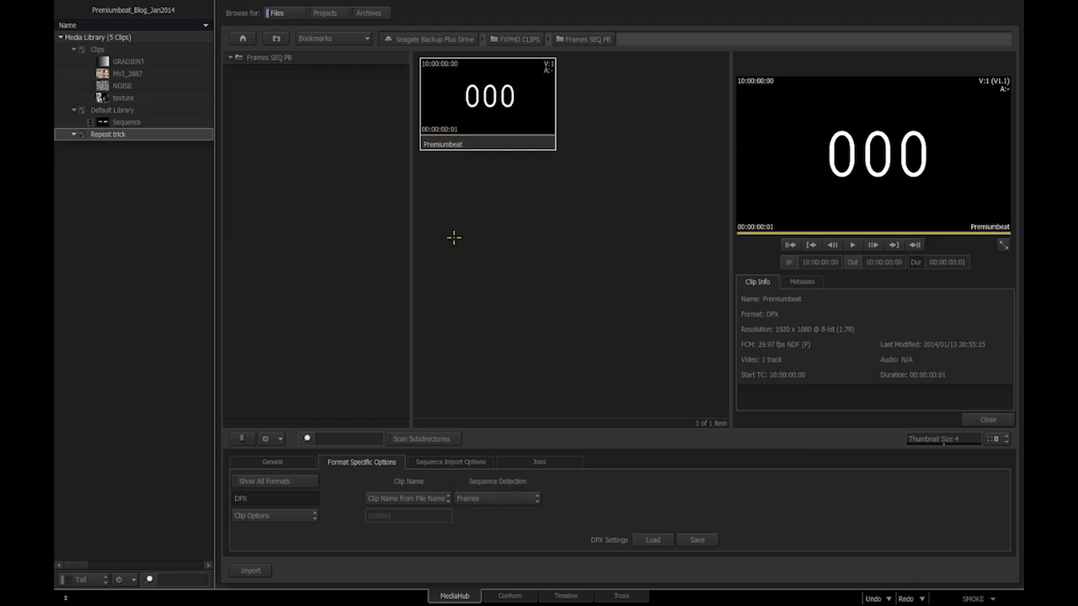
right_click(478, 224)
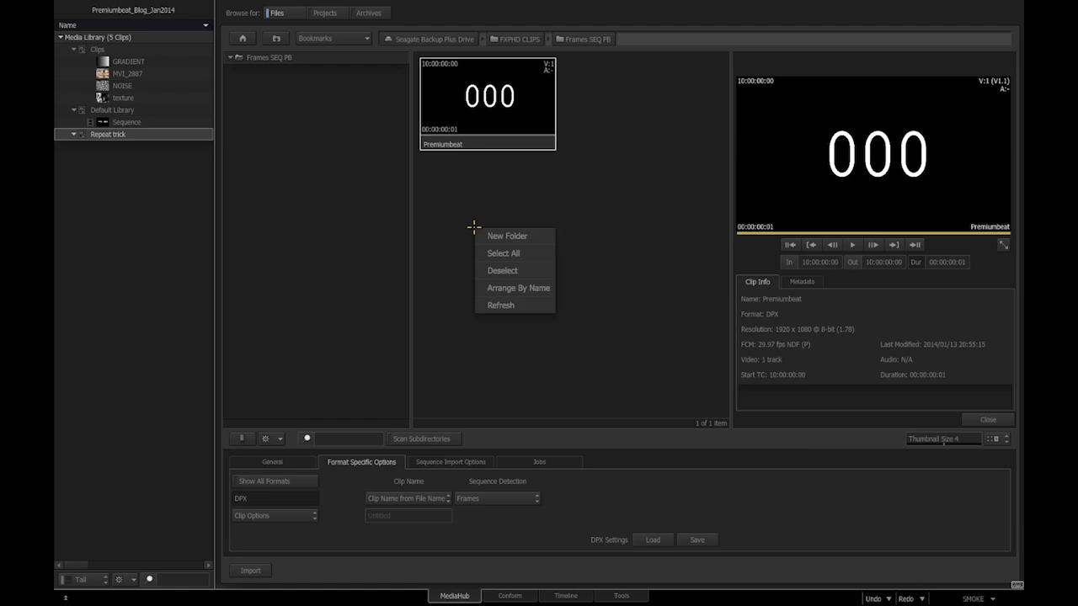
left_click(497, 304)
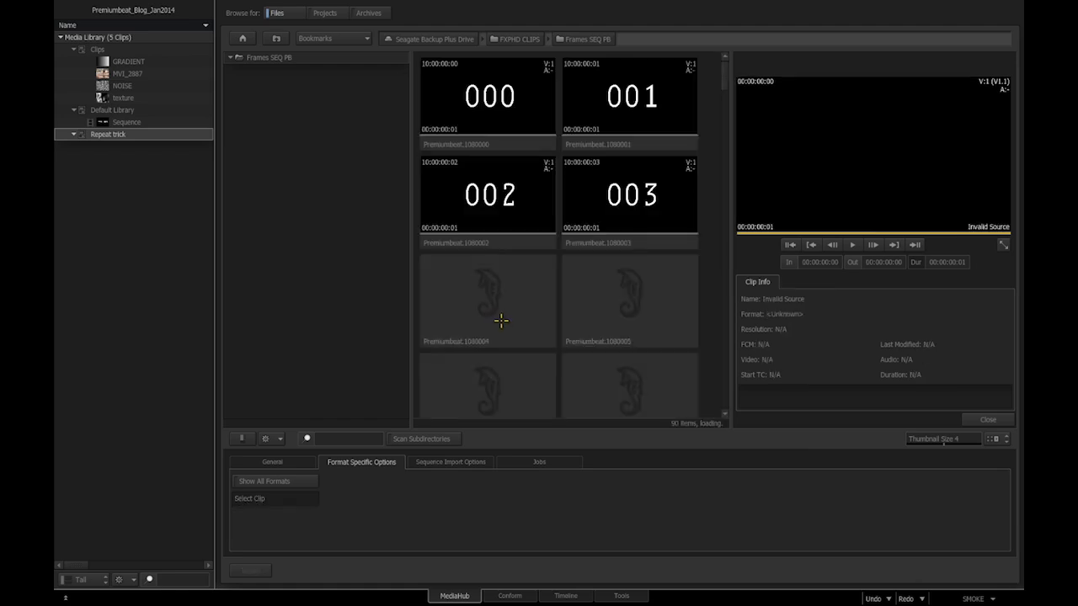
left_click_drag(728, 75, 660, 341)
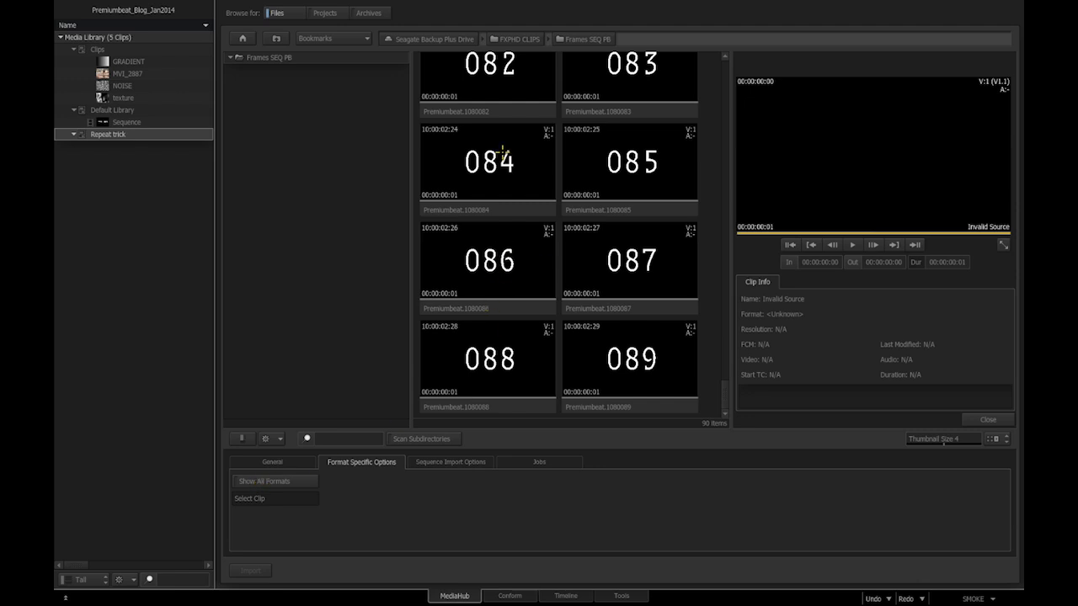
left_click(272, 481)
left_click(273, 498)
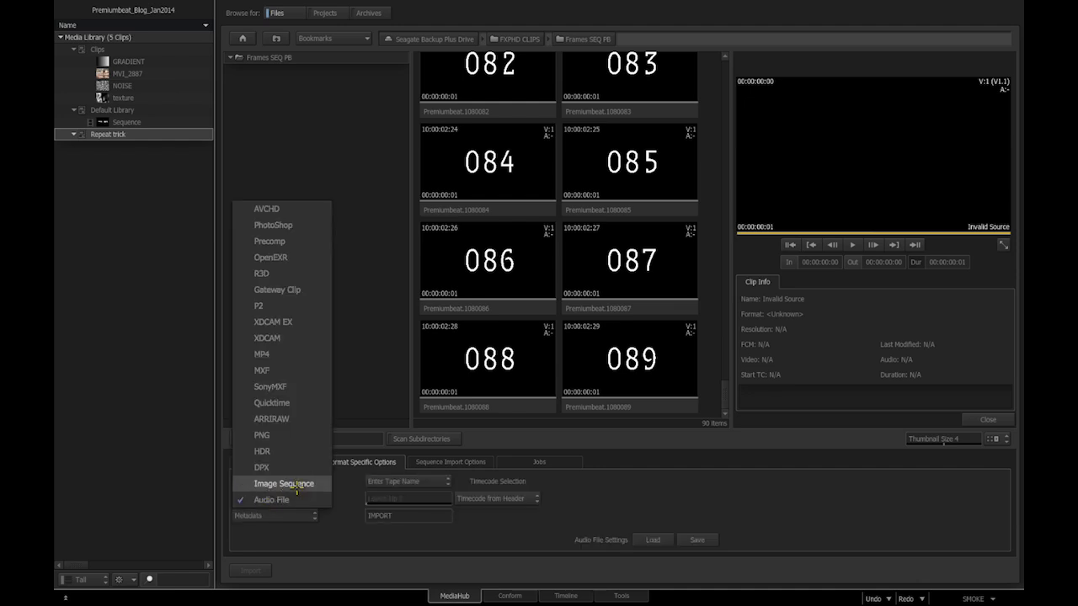
left_click(307, 485)
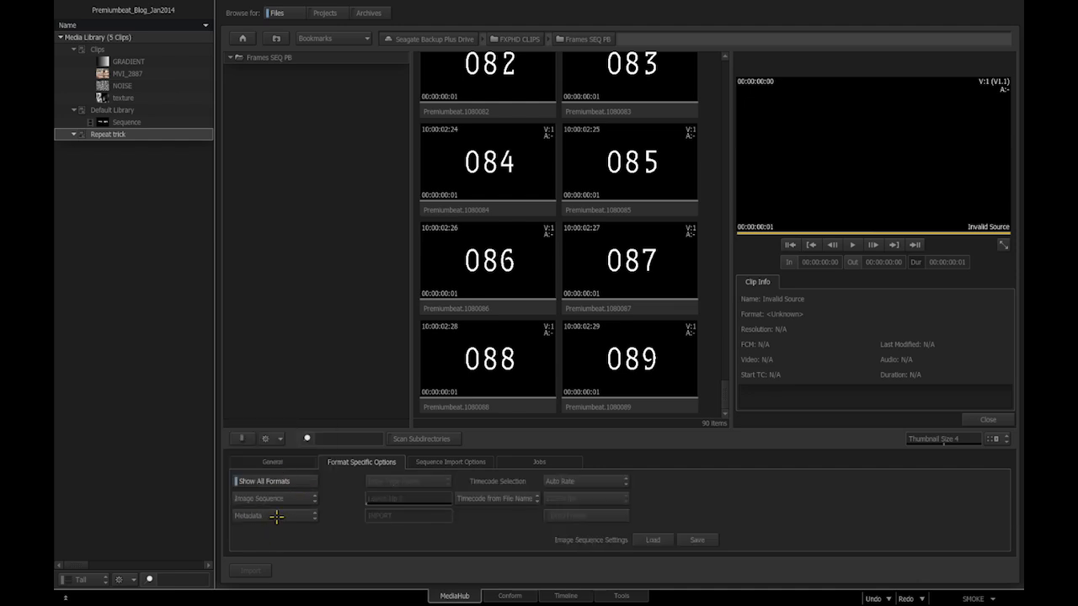
left_click(276, 516)
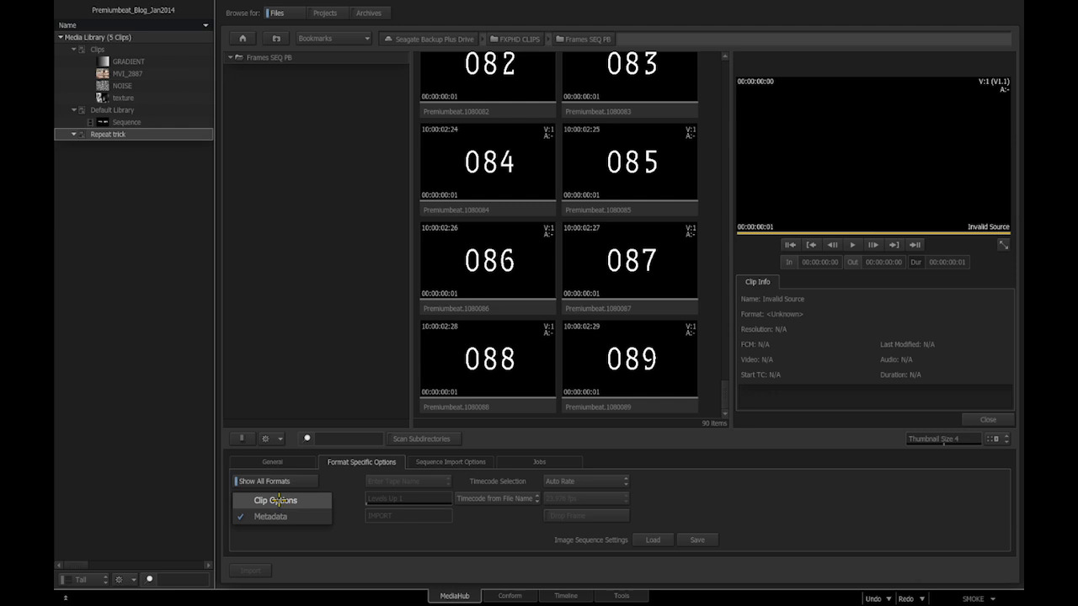
left_click(279, 501)
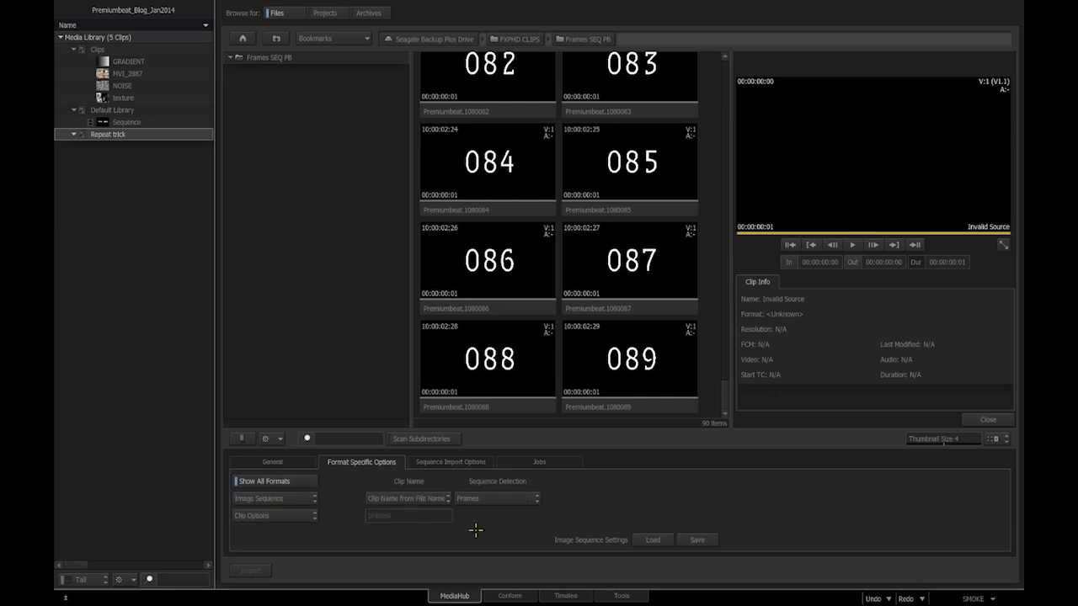
left_click(515, 499)
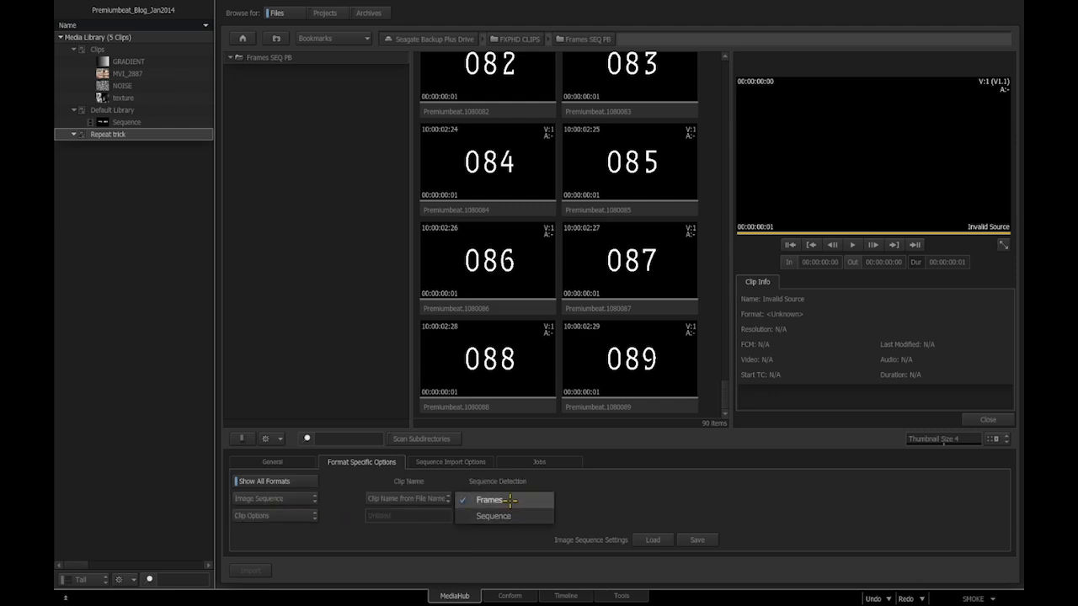
left_click(510, 501)
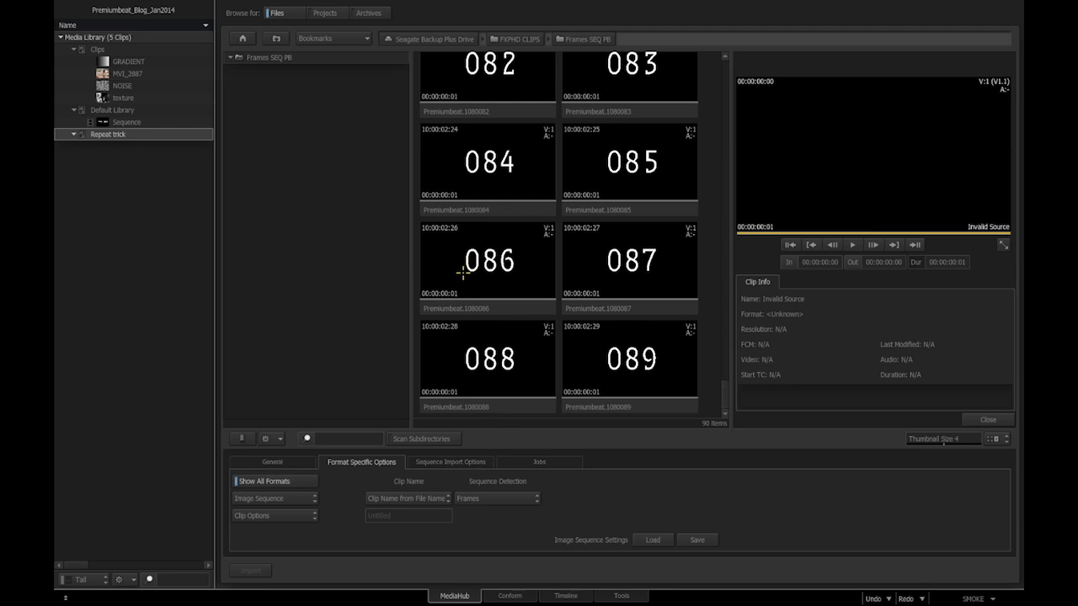
left_click_drag(725, 394, 725, 63)
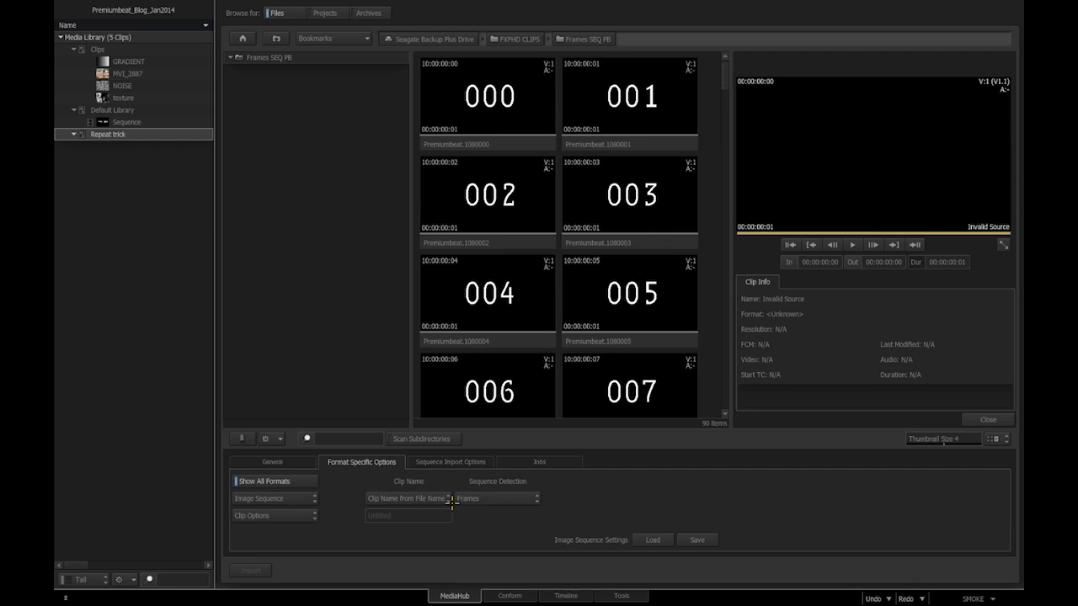
- Switch DPX Sequence Detection back to Sequence and refresh so Premiumbeat shows as one clip
left_click(270, 482)
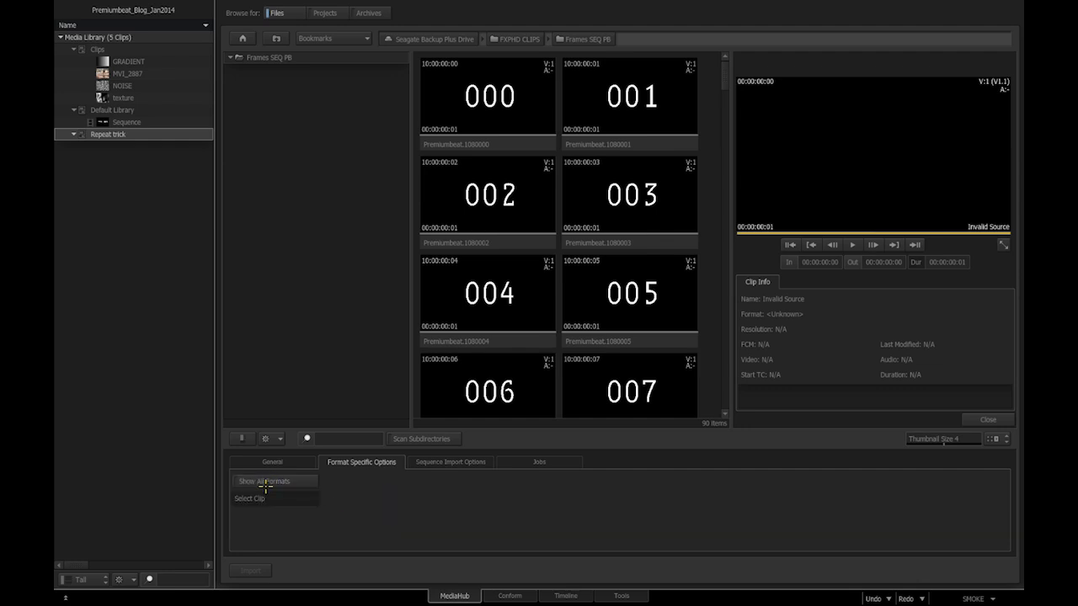
left_click(494, 138)
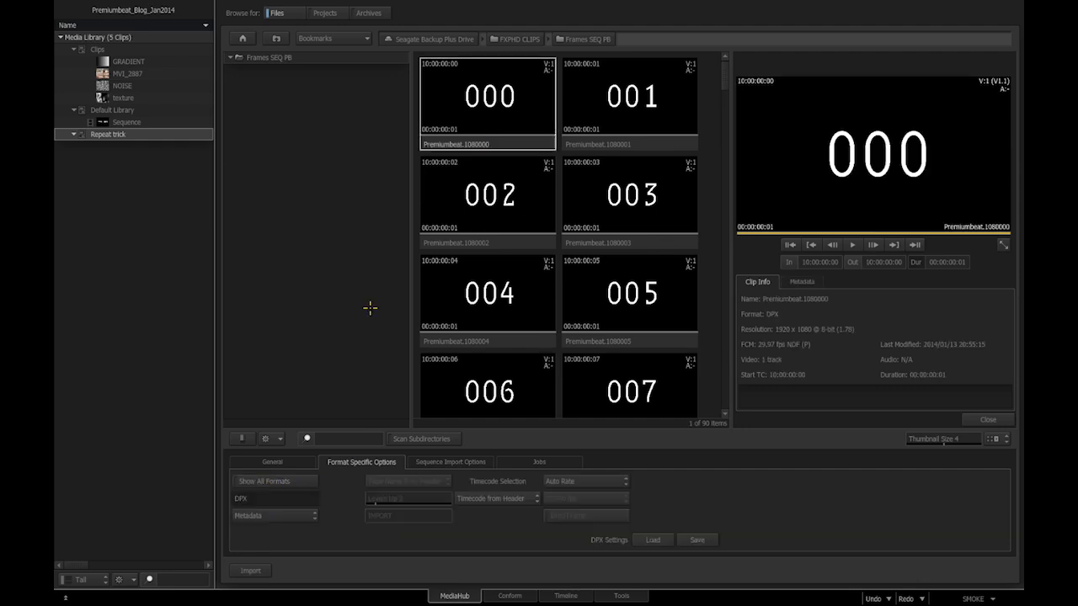
left_click(299, 520)
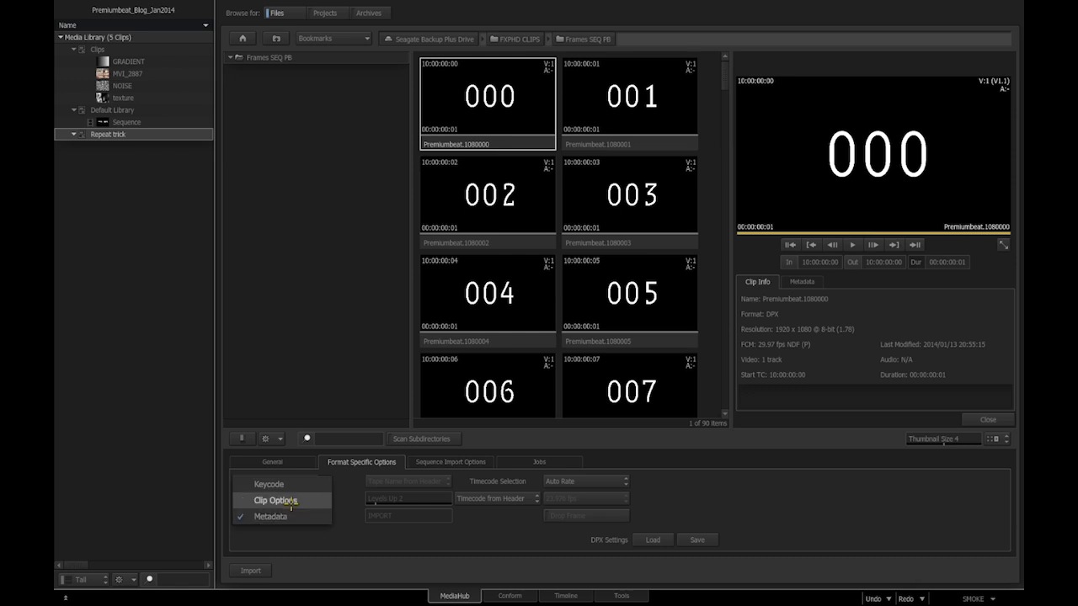
left_click(261, 500)
left_click(531, 499)
left_click(497, 516)
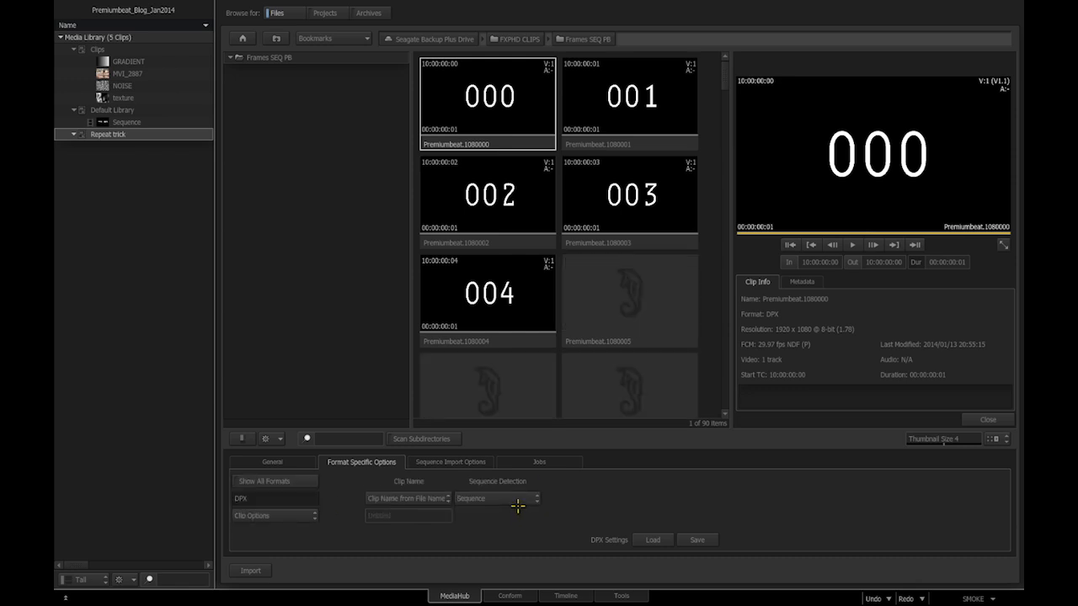
left_click(278, 439)
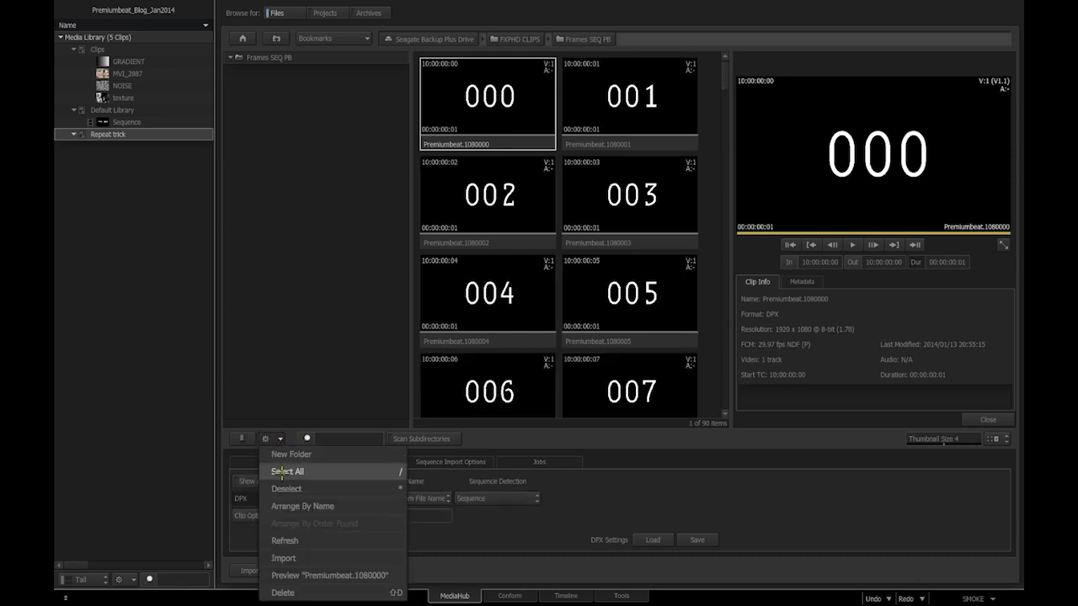
left_click(290, 538)
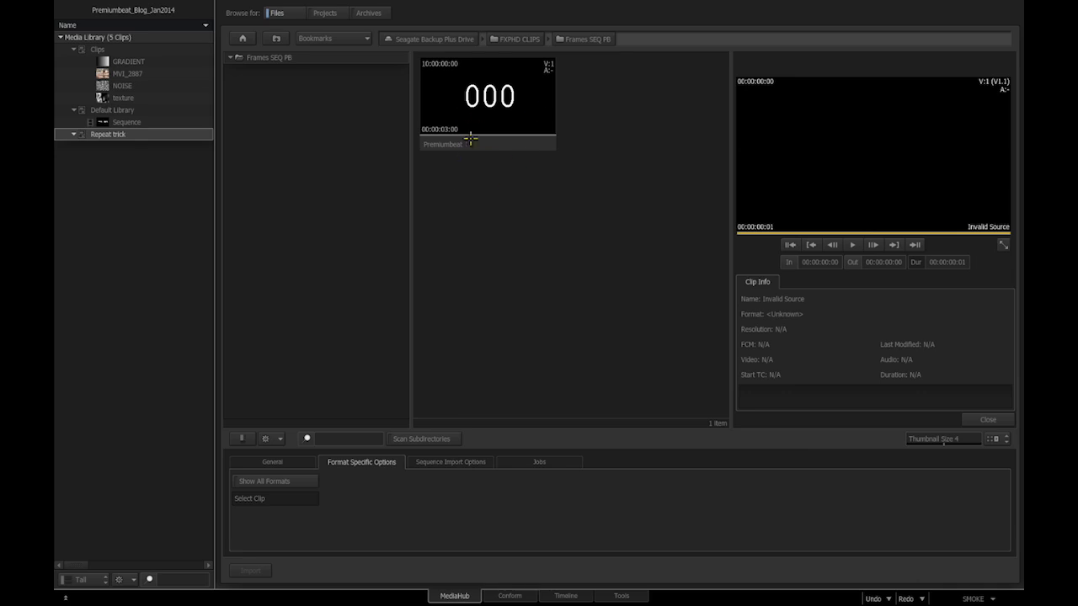
- Add the Premiumbeat sequence to the Repeat trick library and view it on the timeline
left_click(468, 143)
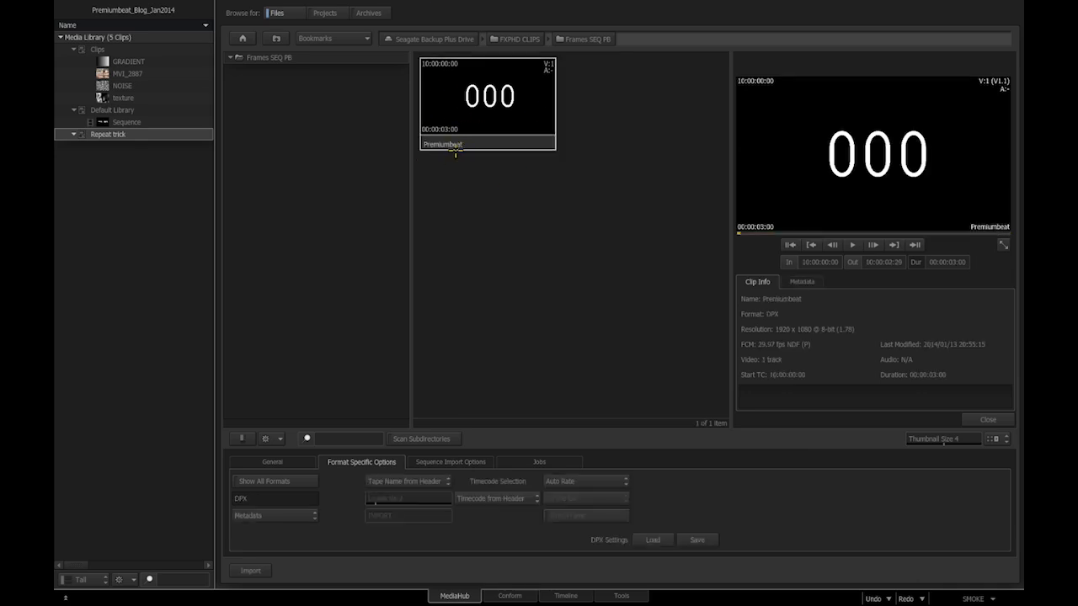
left_click_drag(466, 144, 160, 134)
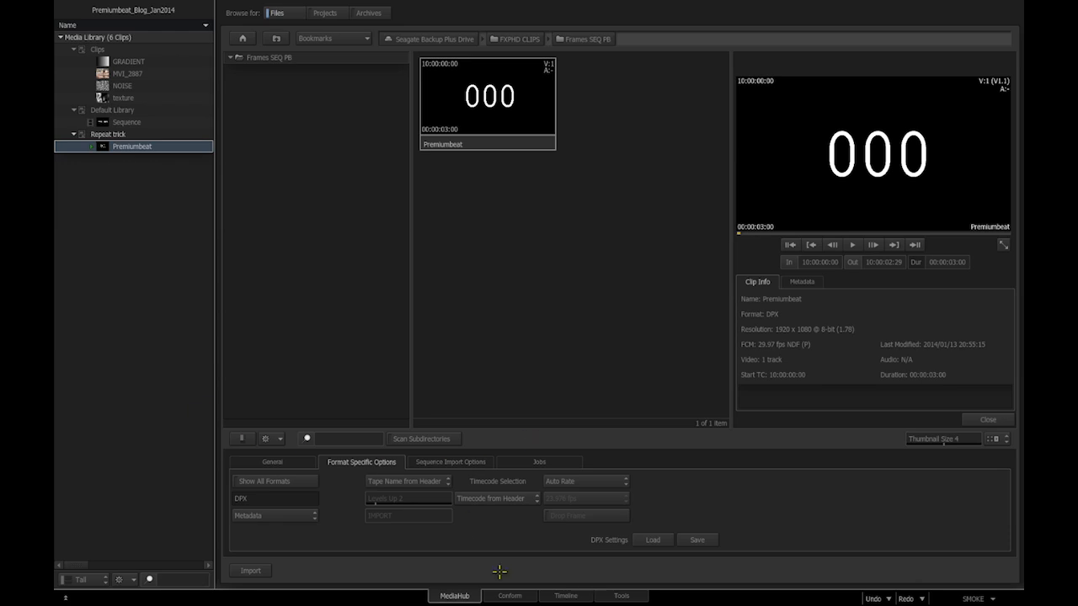
left_click(562, 595)
- Run Clip Tools > Repeat with Frames in Clip and Repeat 60 on the Premiumbeat clip
left_click_drag(292, 303, 354, 279)
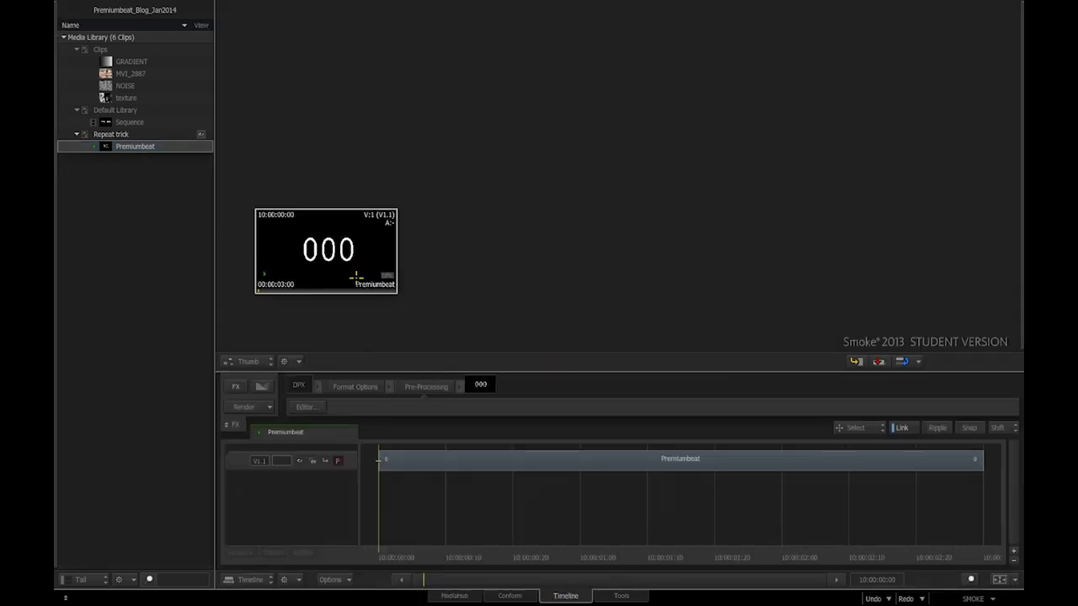
left_click(623, 595)
left_click(696, 519)
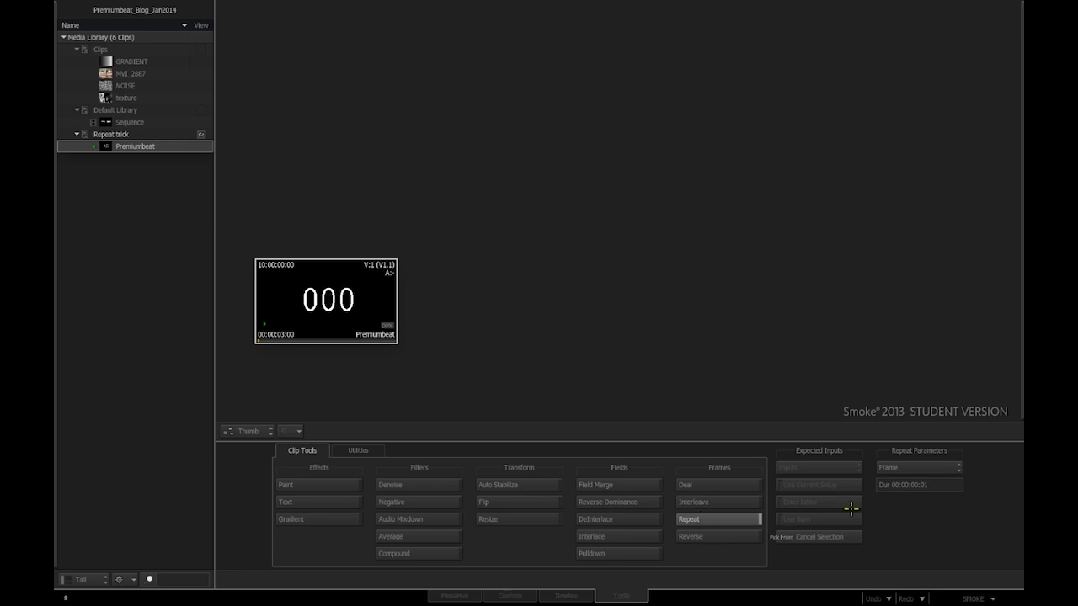
left_click(930, 467)
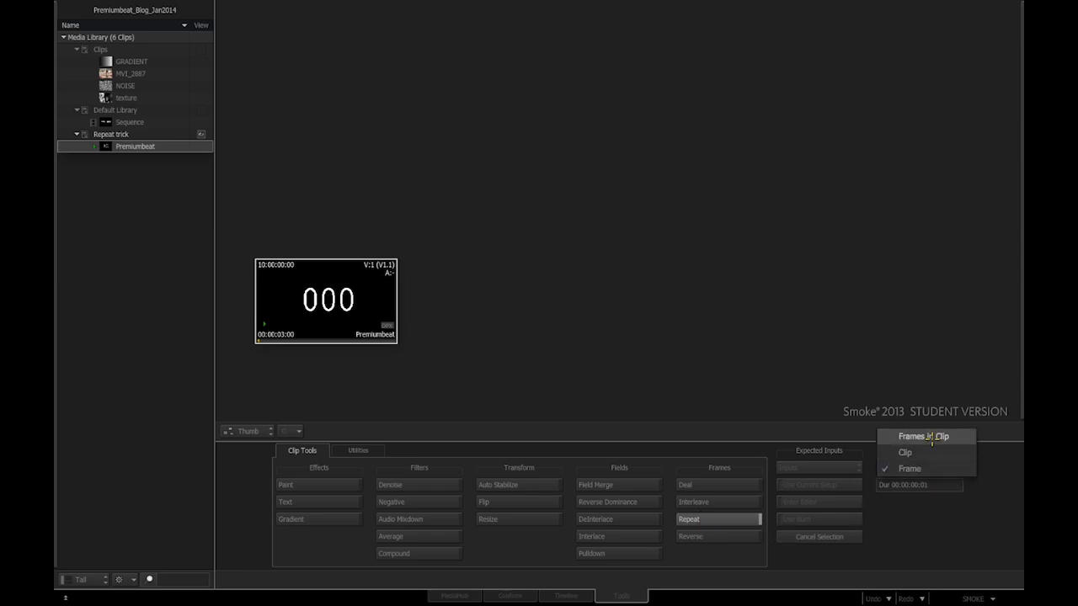
left_click(931, 438)
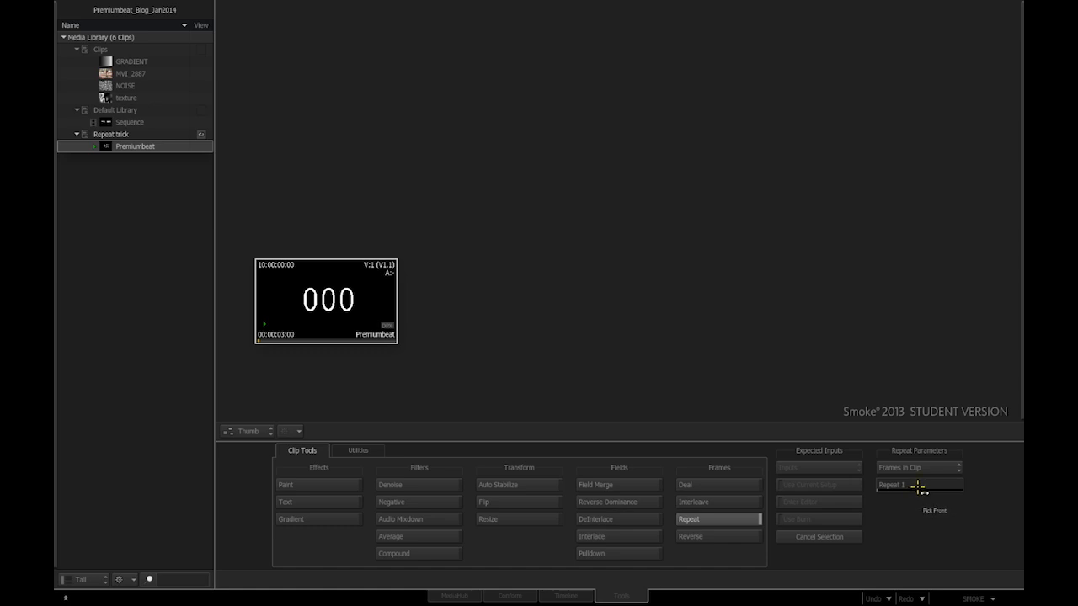
left_click(913, 487)
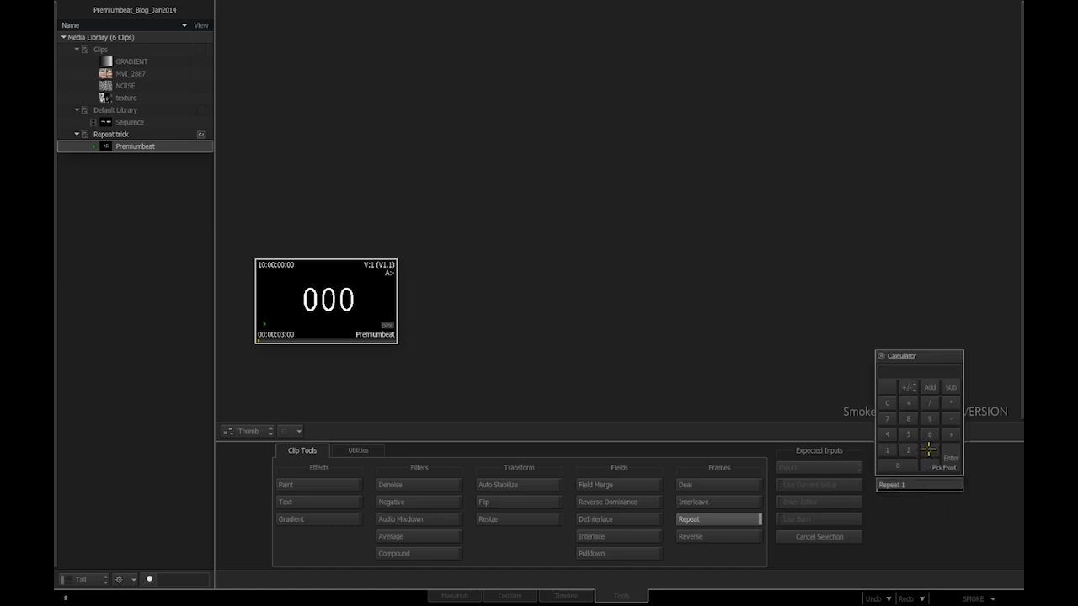
left_click(928, 436)
left_click(901, 465)
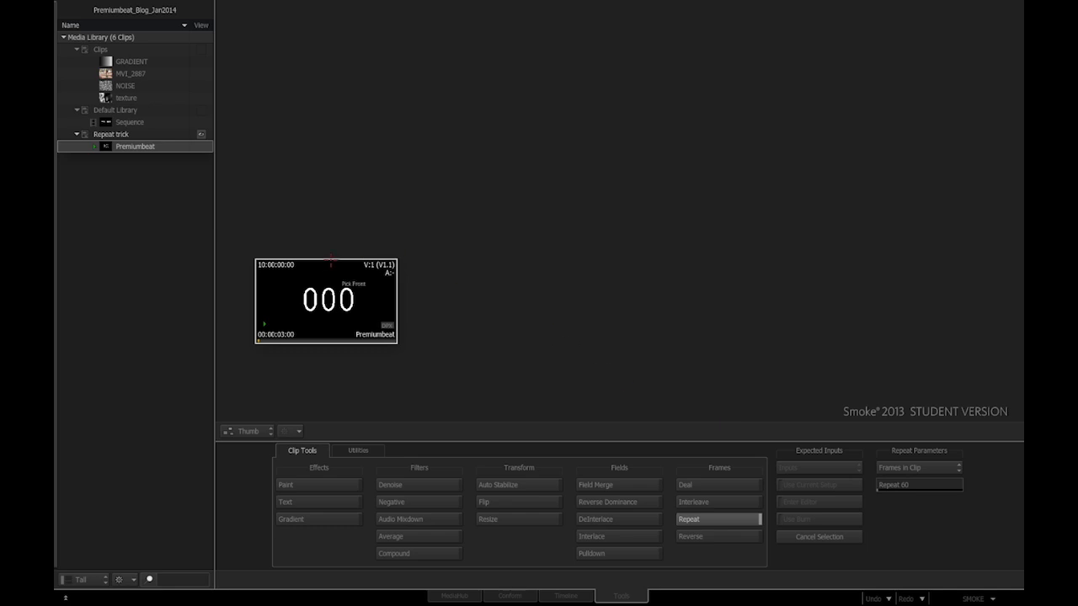
left_click(373, 304)
- Apply the repeat and play the new Premiumbeat-REP clip in the Player
left_click(471, 278)
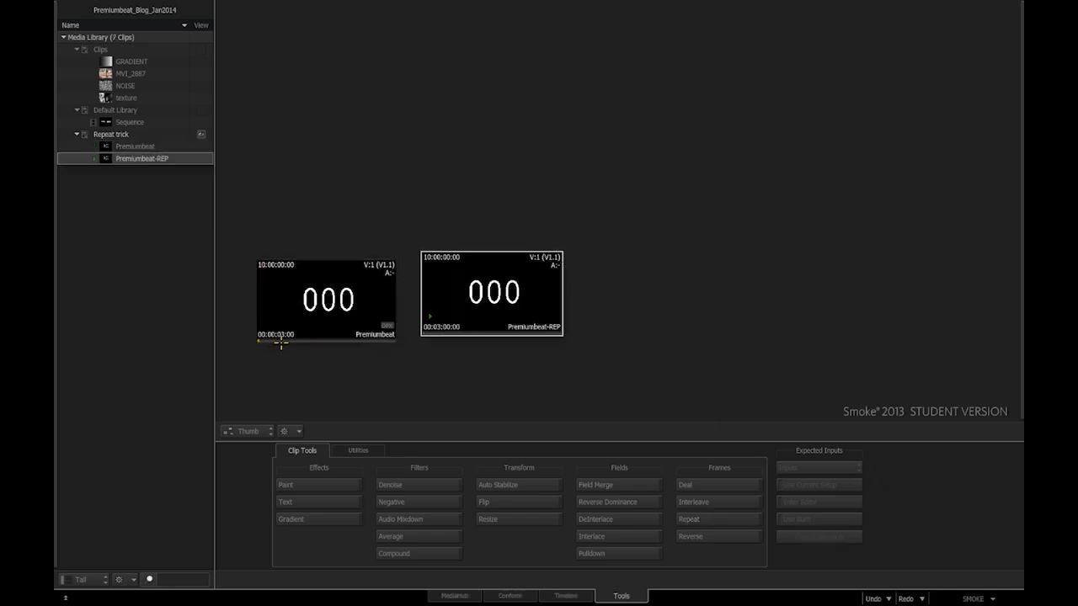
double_click(493, 320)
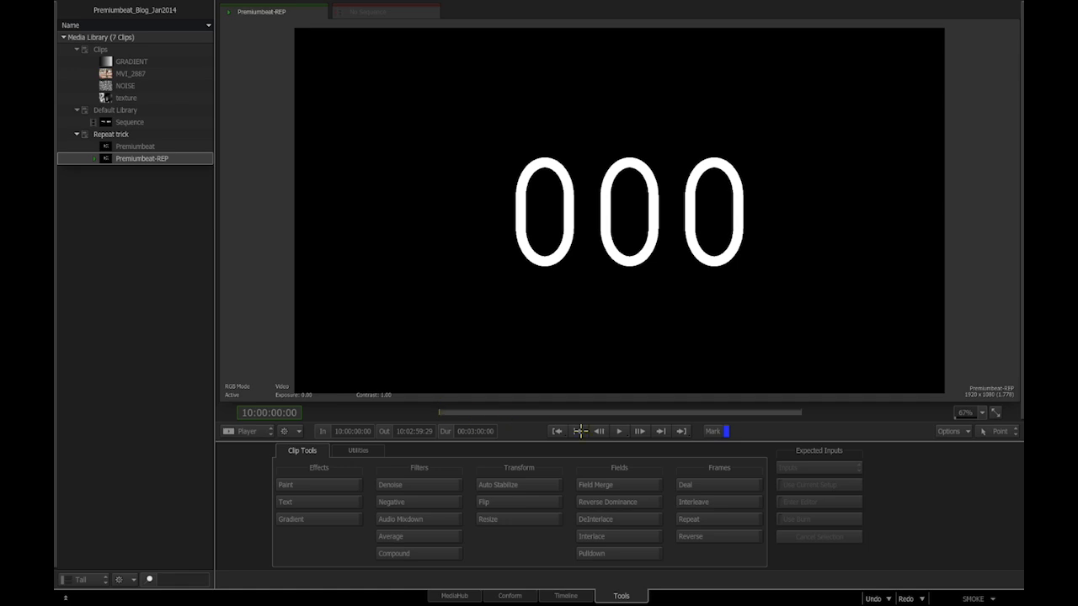
left_click(621, 431)
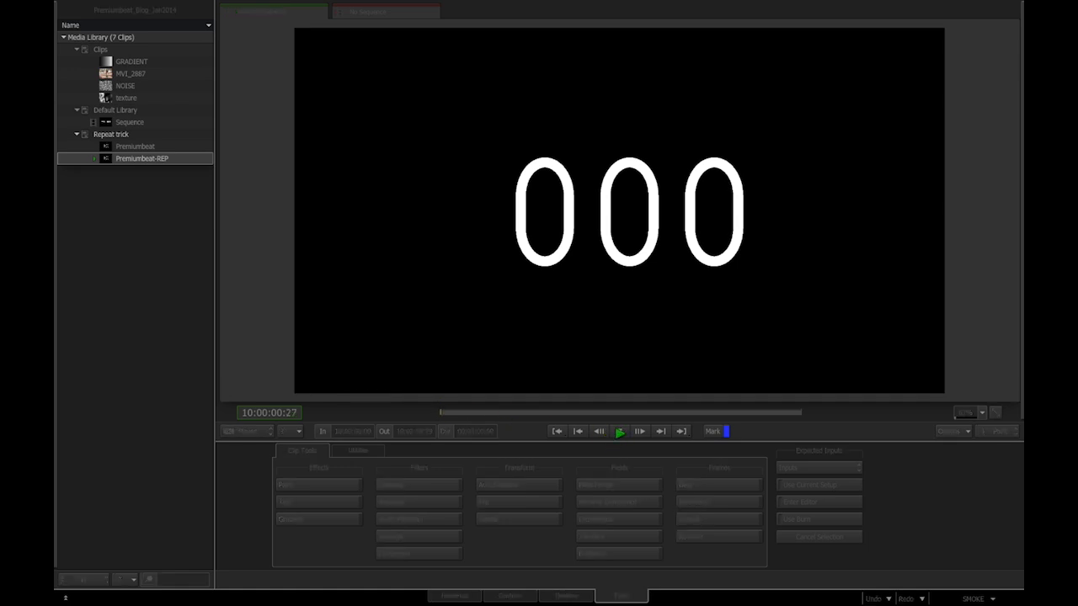
left_click(620, 434)
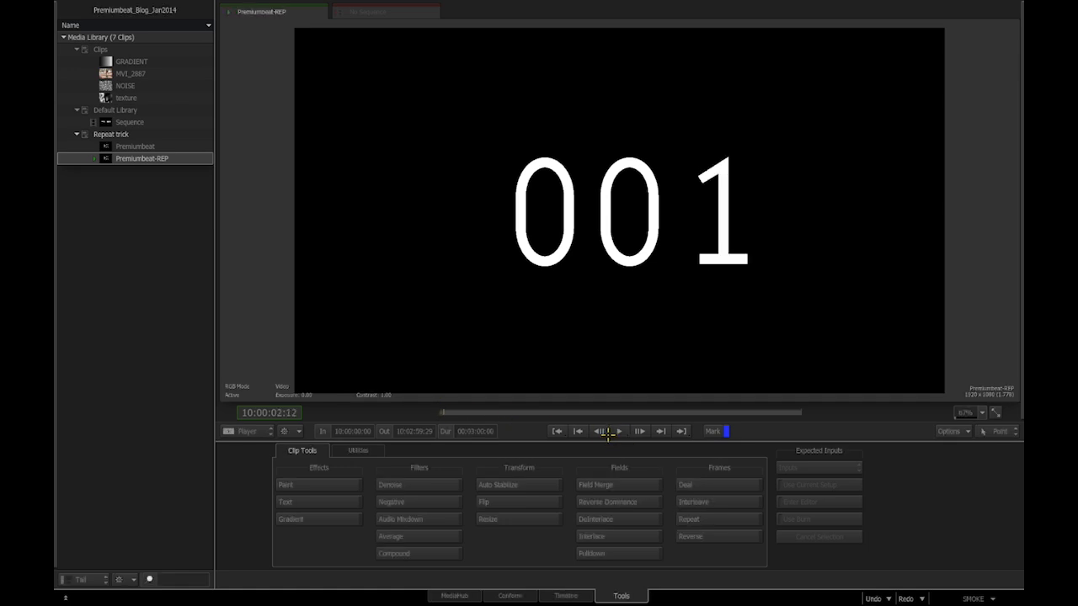
- Step frames around 10:00:02:00 to confirm 000 changes to 001, then view it on the timeline
left_click(599, 431)
left_click(599, 431)
left_click(598, 432)
left_click(641, 431)
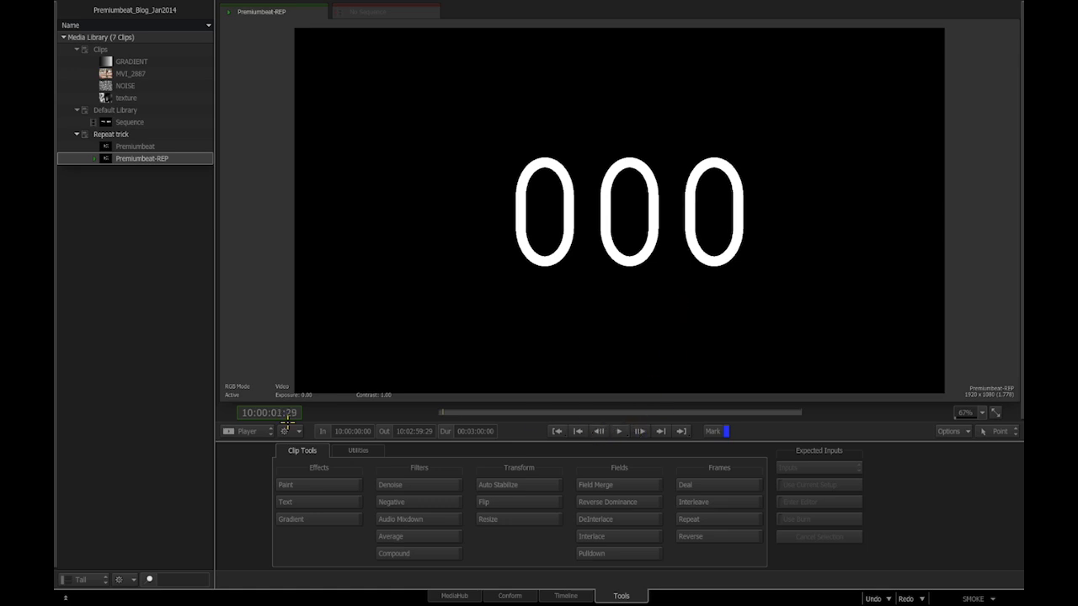
left_click(640, 431)
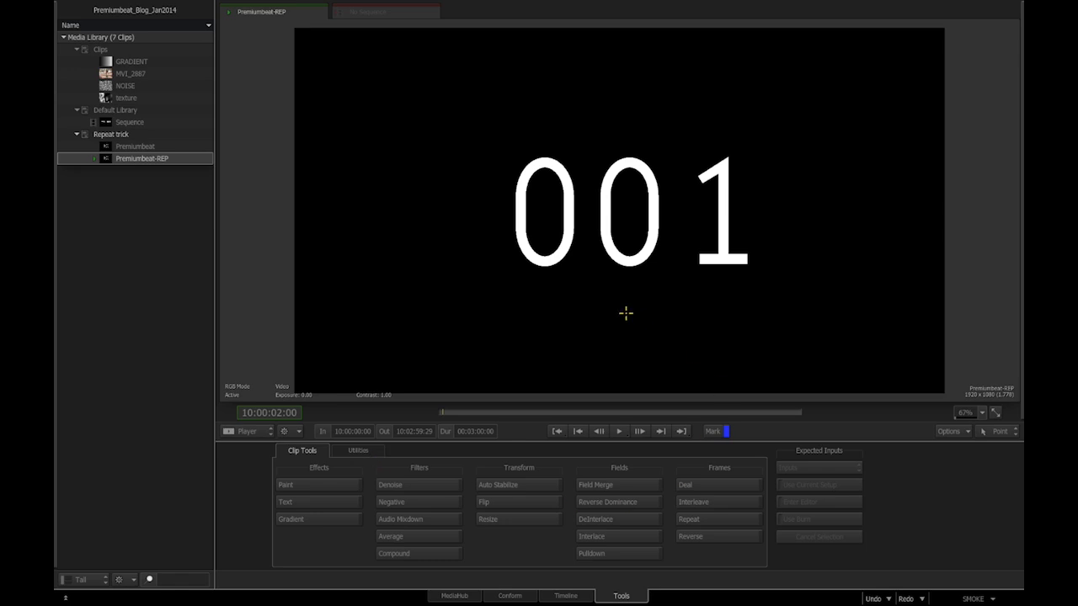
left_click(564, 595)
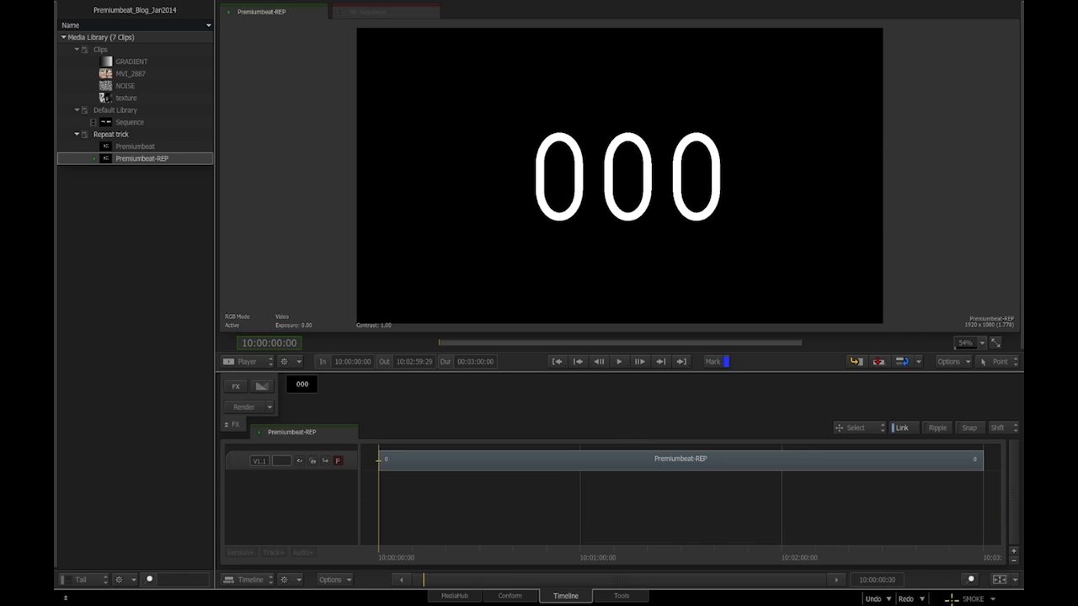
- Find and select Clip Cut at (n) Frames in Keyboard Shortcuts by searching CLIP CUT
left_click(956, 599)
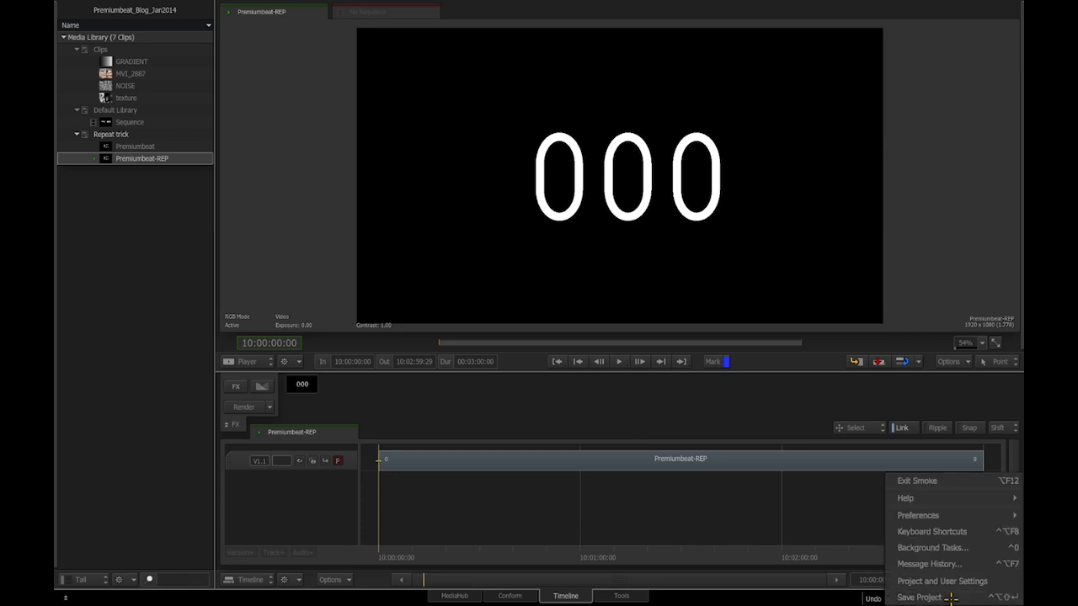
left_click(935, 531)
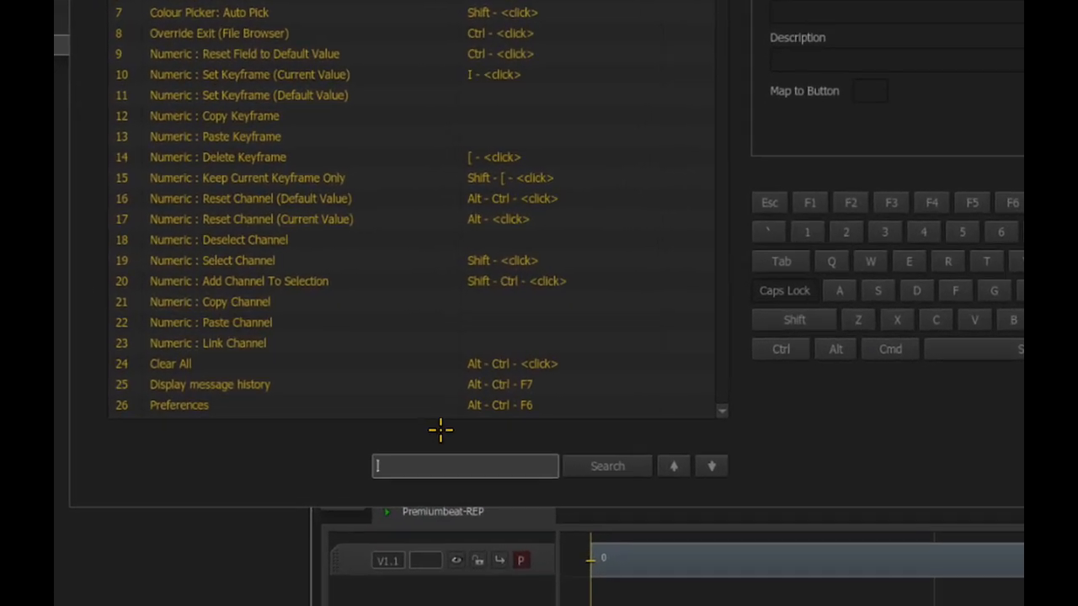
type("CLIP")
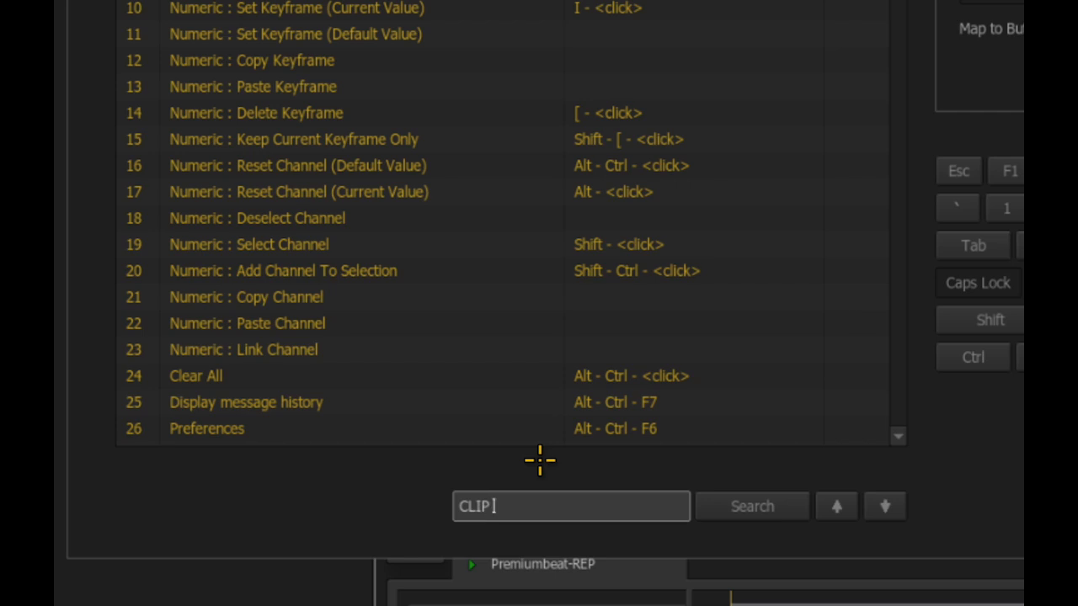
type(" CUT")
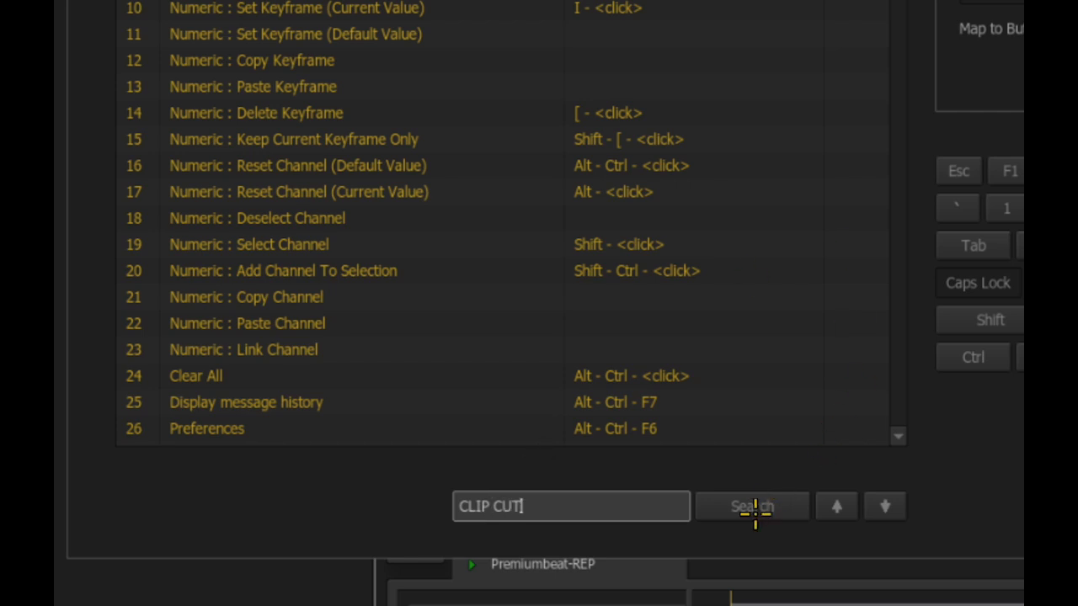
left_click(755, 509)
scroll(905, 433, "down", 1)
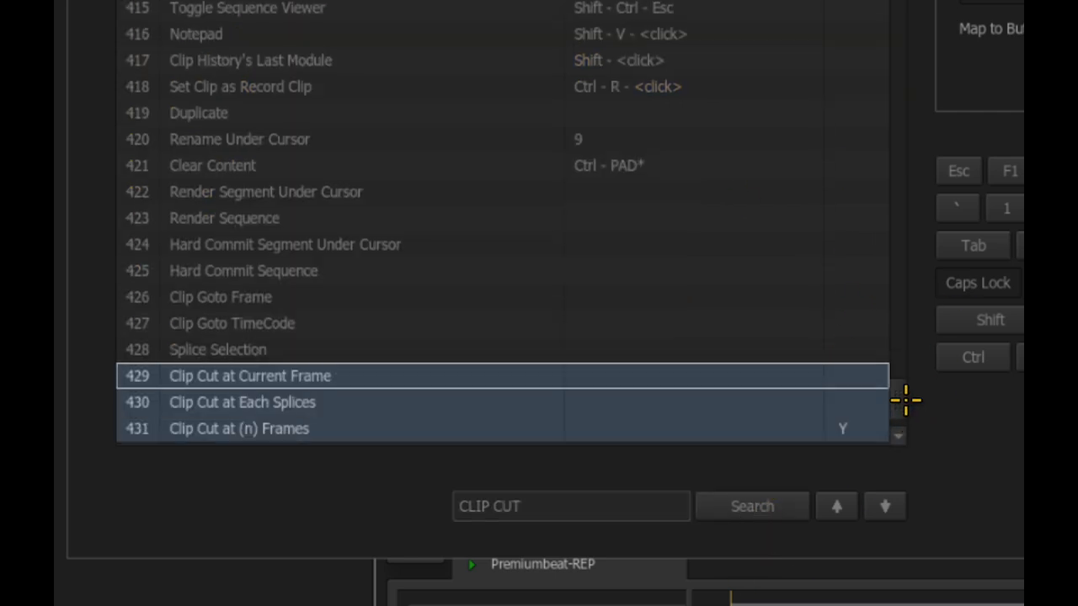
scroll(904, 401, "down", 2)
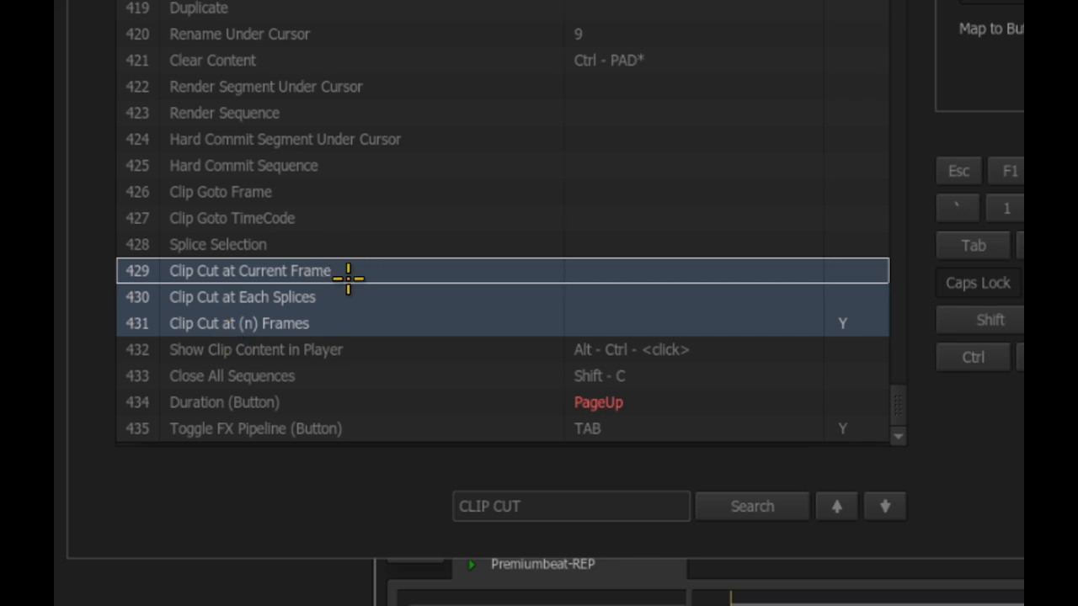
left_click(360, 328)
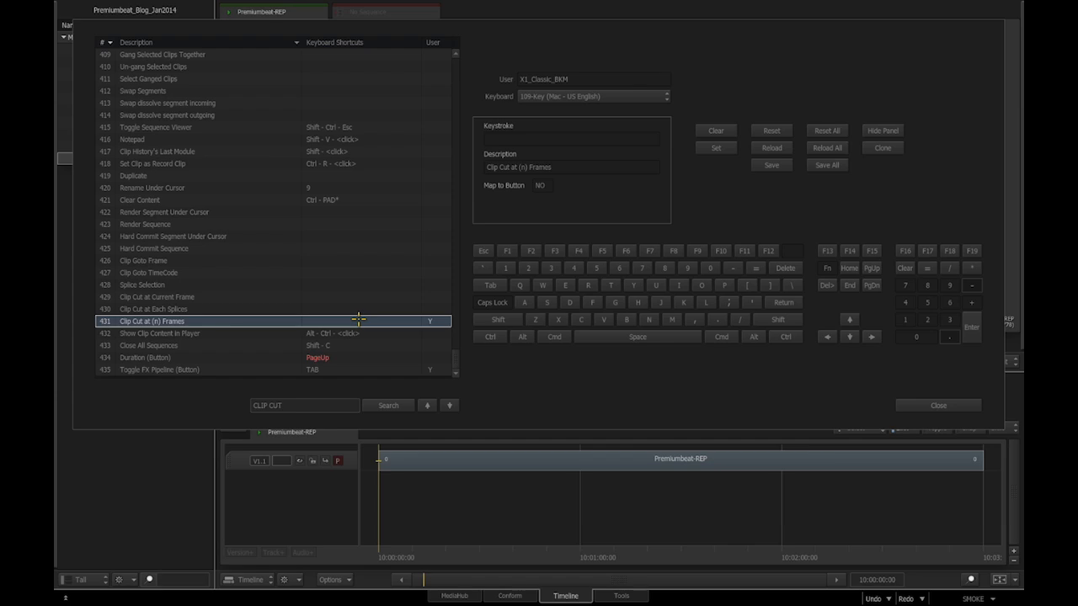
- Assign Command-0 to Clip Cut at (n) Frames and save the shortcut set
key("super+0")
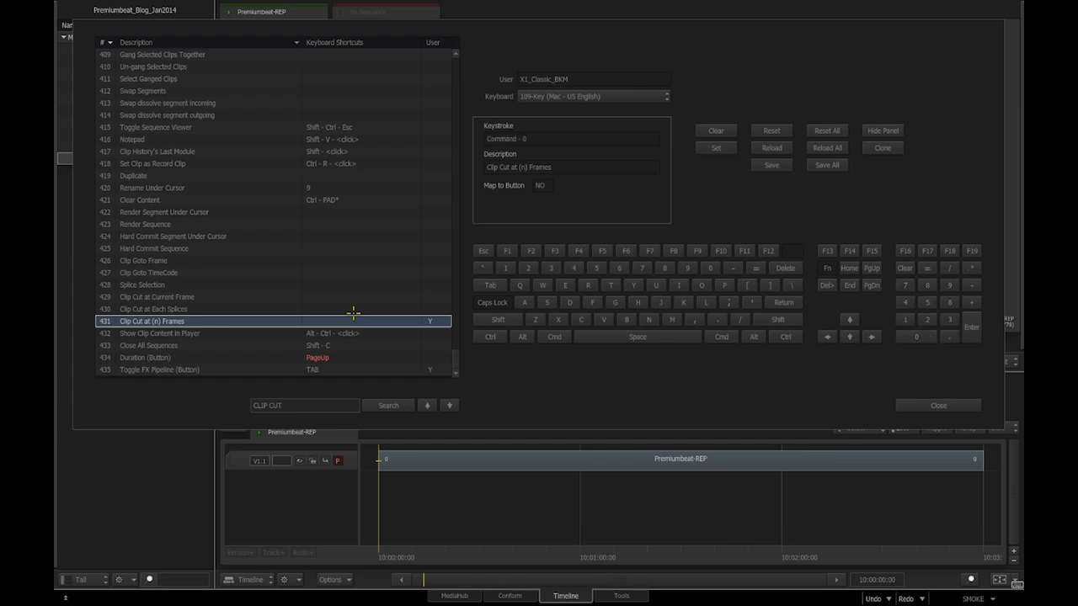
left_click(717, 149)
left_click(768, 166)
left_click(769, 171)
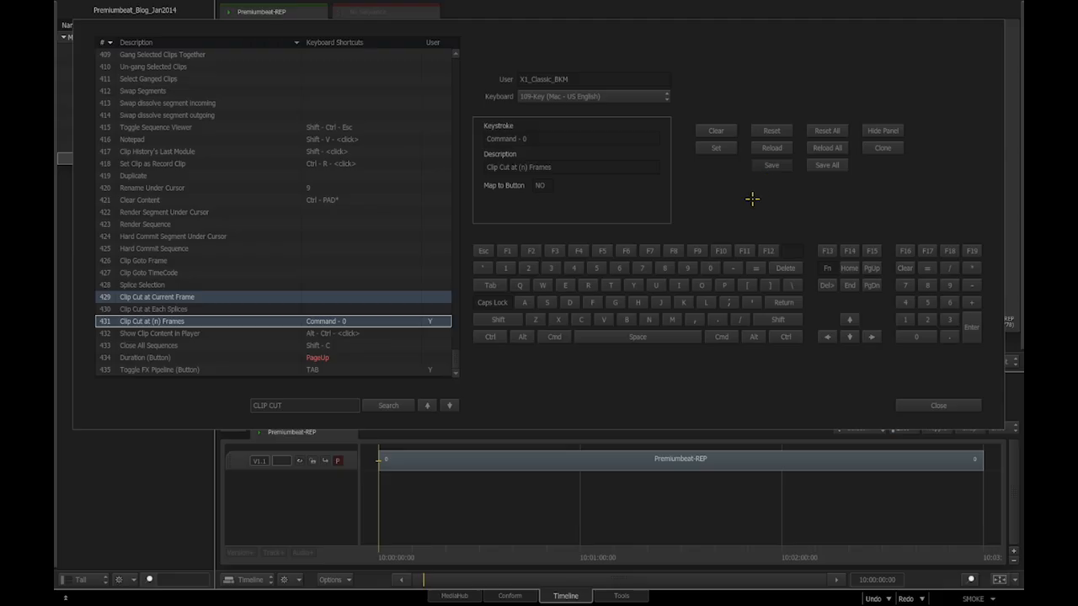
- Close the shortcuts panel and create a folder named FRAMES in the Repeat trick library
left_click(933, 407)
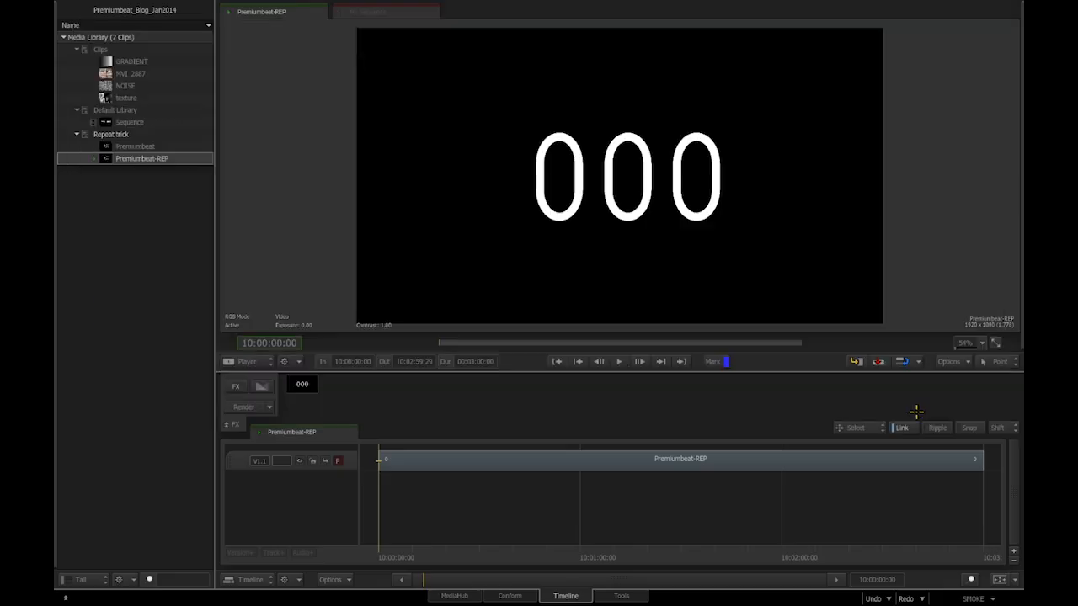
mouse_move(1021, 228)
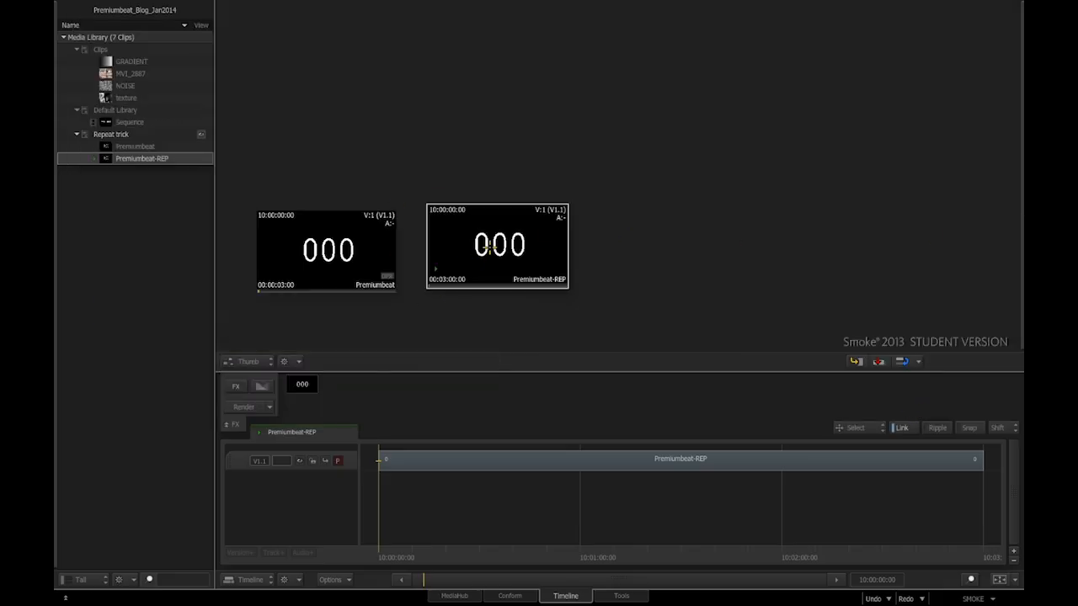
left_click_drag(490, 248, 516, 155)
left_click(108, 134)
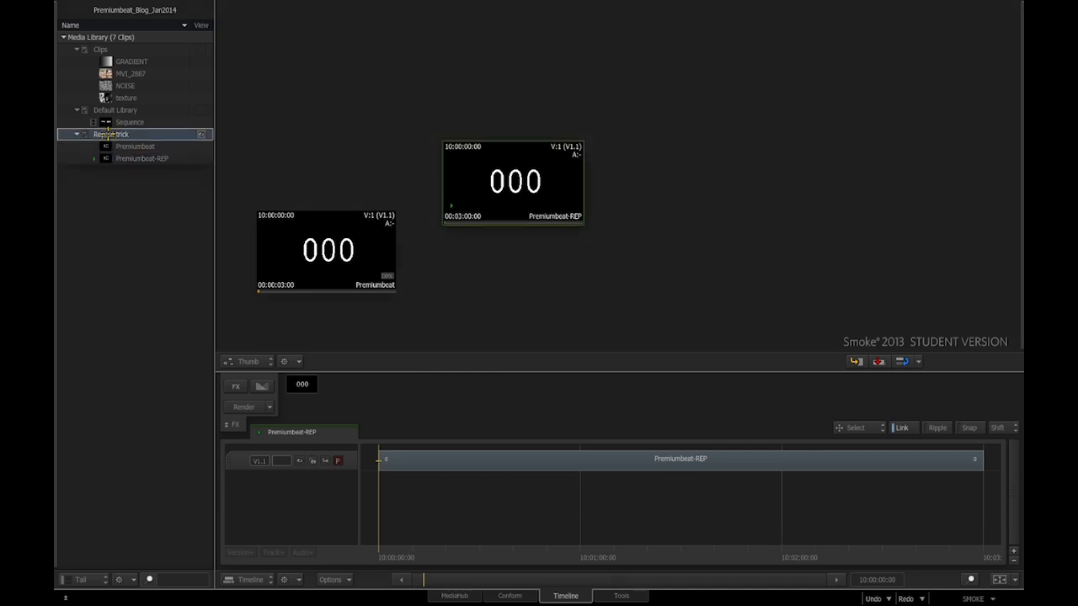
right_click(110, 134)
mouse_move(215, 140)
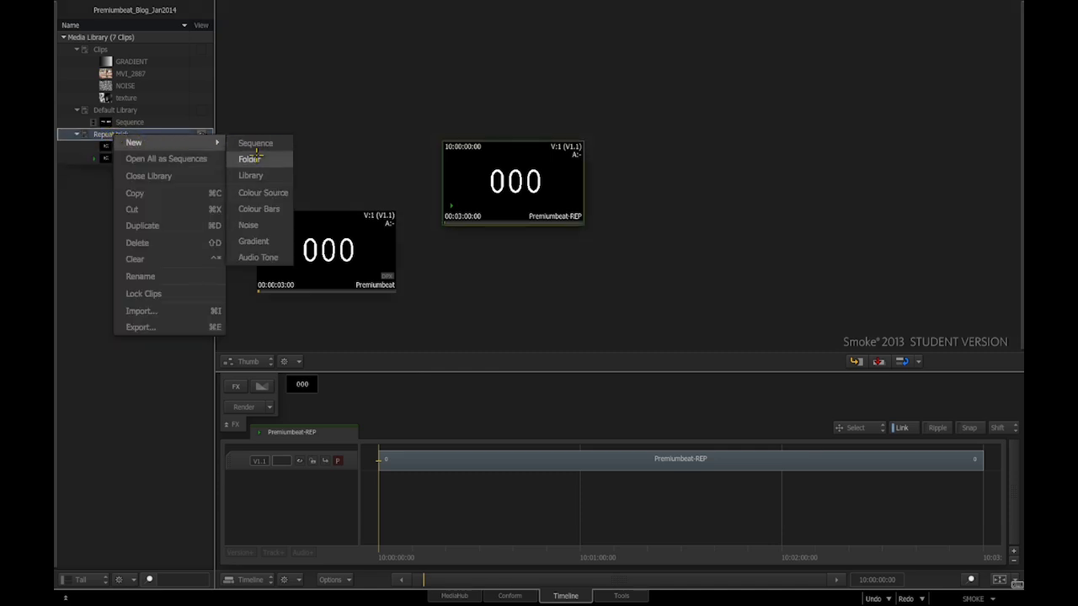
left_click(257, 156)
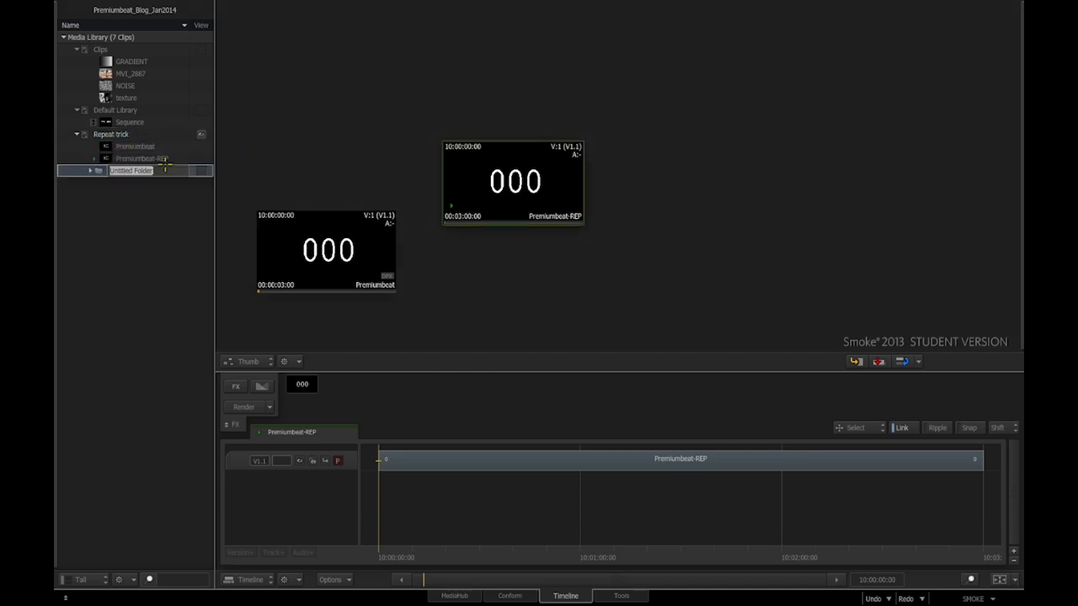
type("FRAMES")
key("Return")
- Move the Premiumbeat-REP clip into the FRAMES folder
left_click_drag(516, 184, 126, 176)
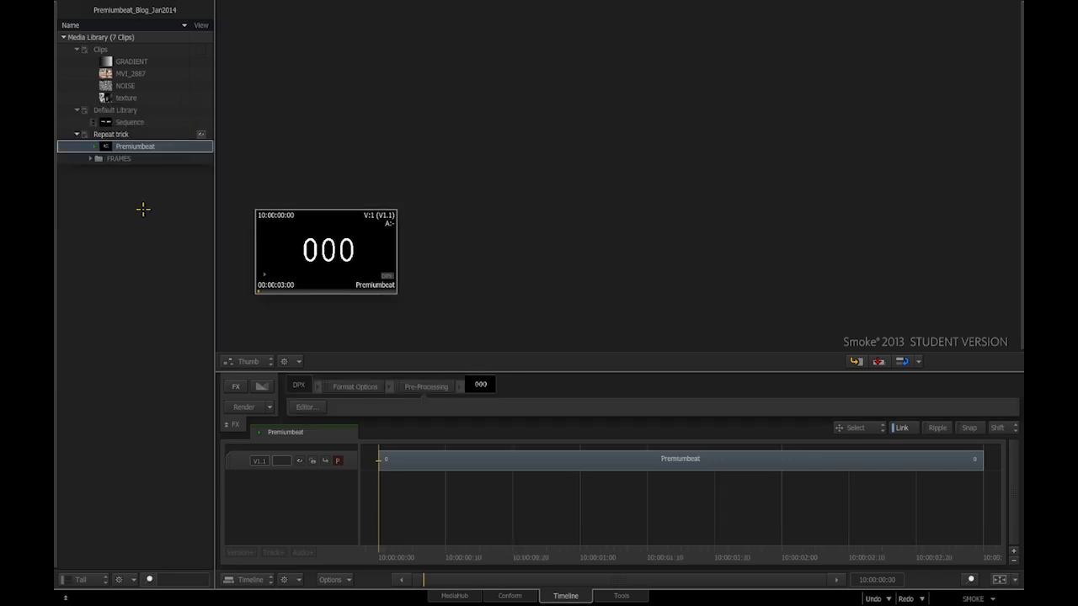
left_click(195, 162)
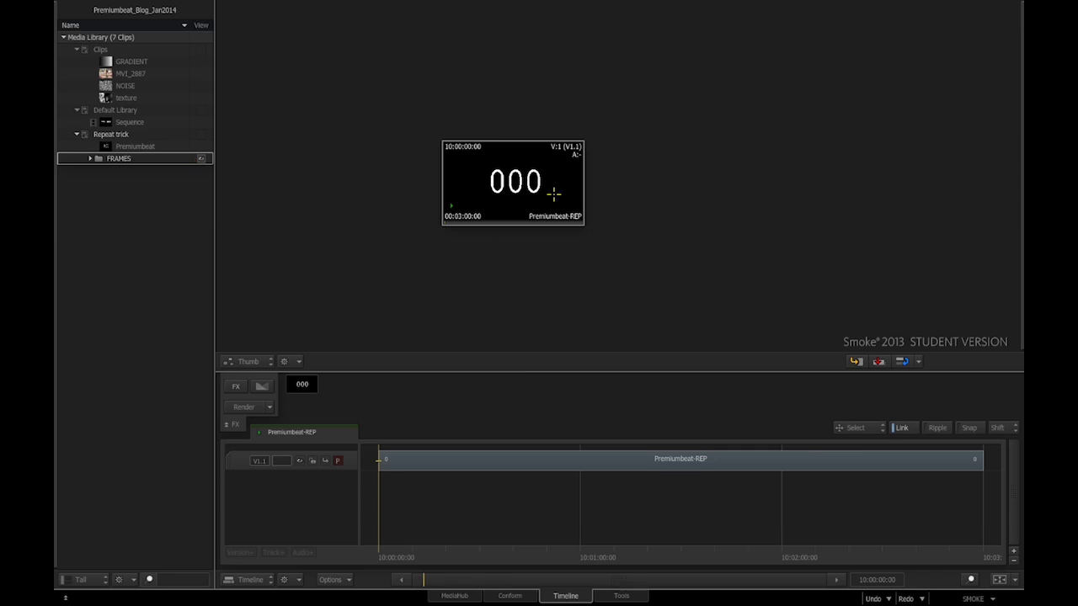
left_click_drag(553, 194, 292, 360)
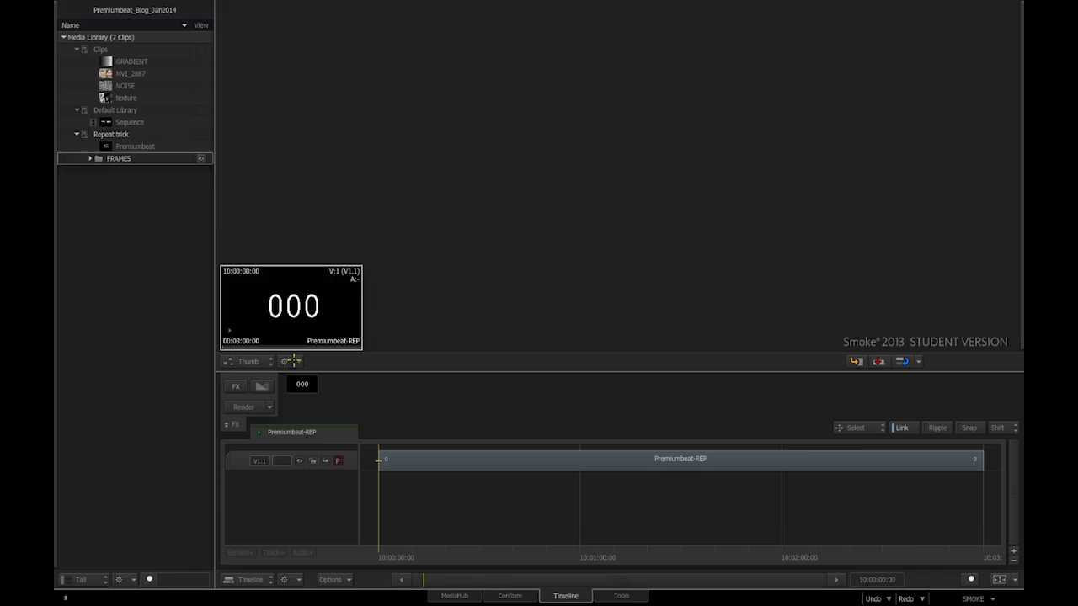
- Enter a two-second length in the Calculator to cut Premiumbeat-REP into clips 000–089
left_click(304, 307)
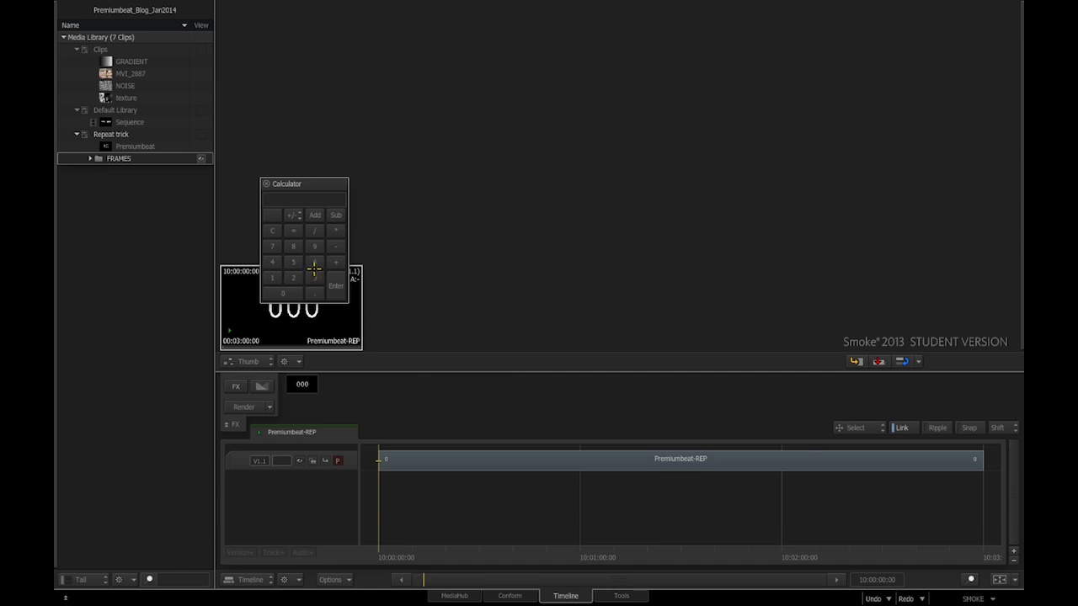
left_click(313, 264)
left_click(336, 290)
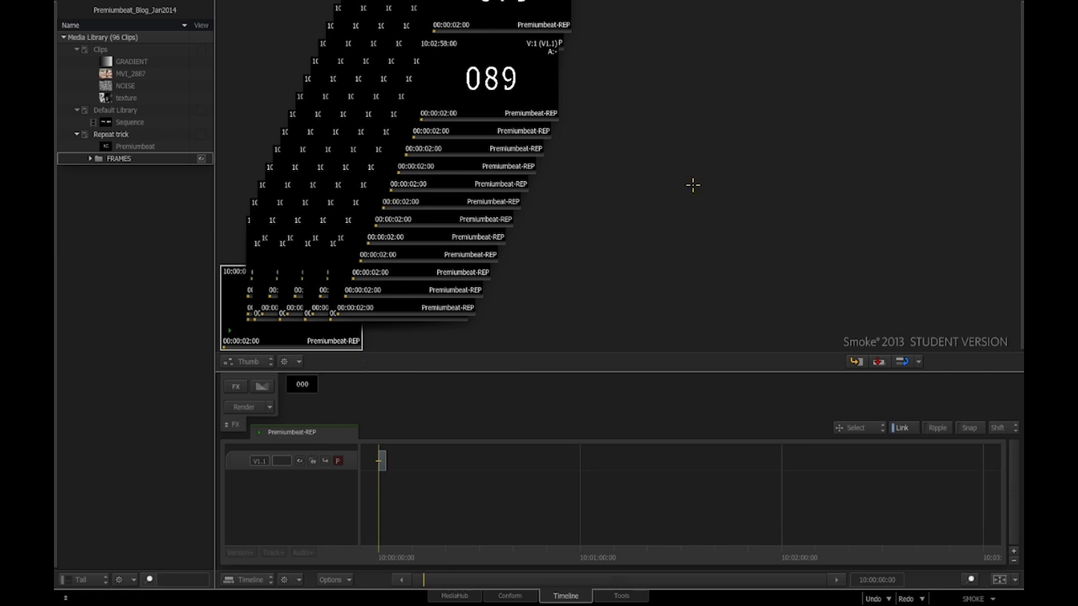
right_click(292, 364)
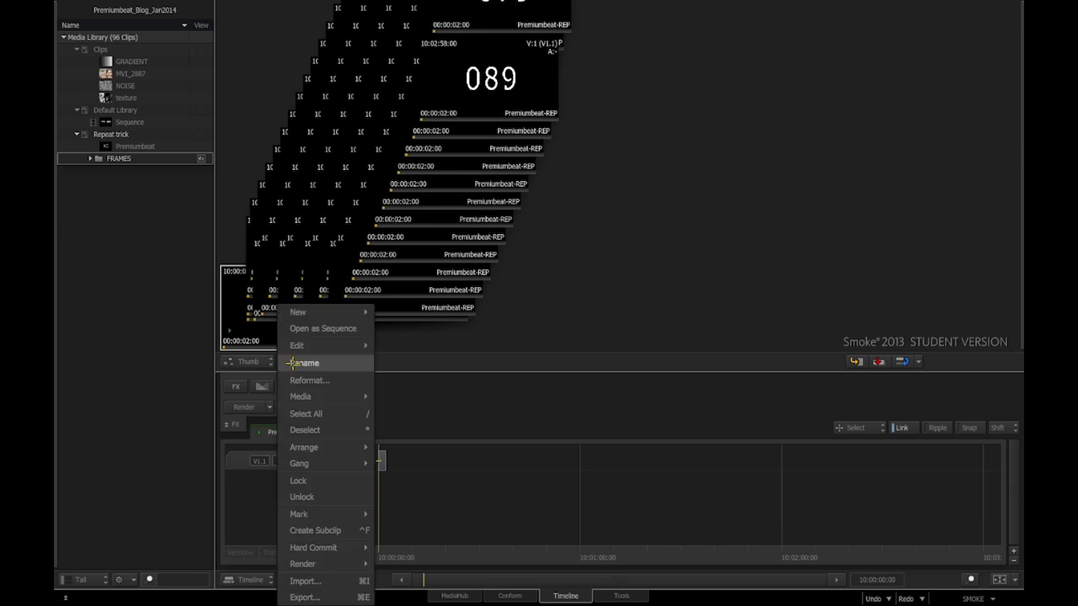
- Arrange the clips with Fit All, step through clips 001–008, then bring up the original Premiumbeat clip
mouse_move(311, 451)
left_click(397, 462)
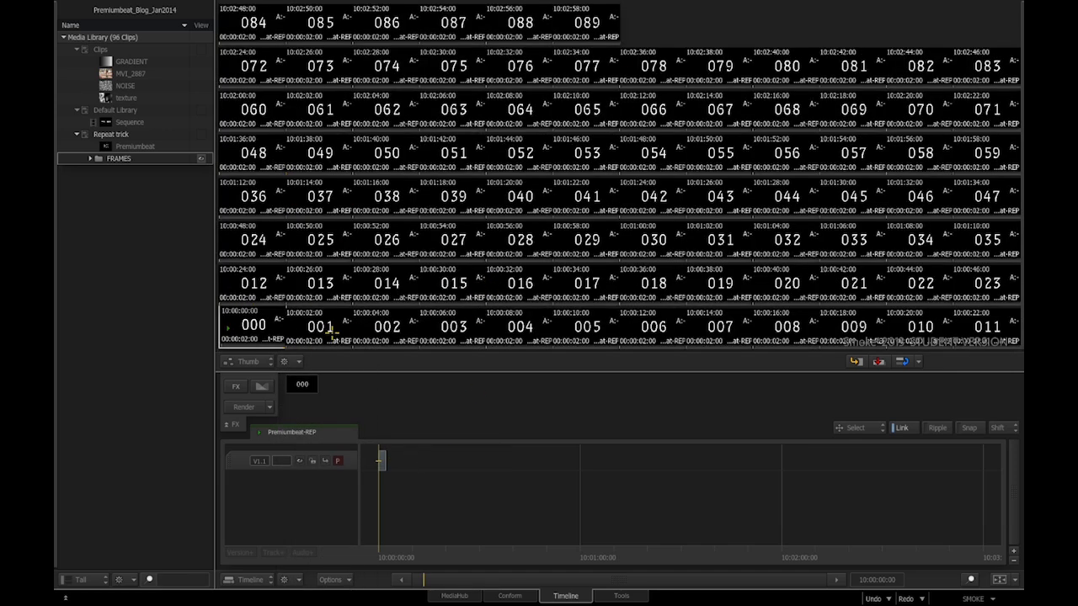
left_click(318, 328)
left_click(385, 332)
left_click(452, 336)
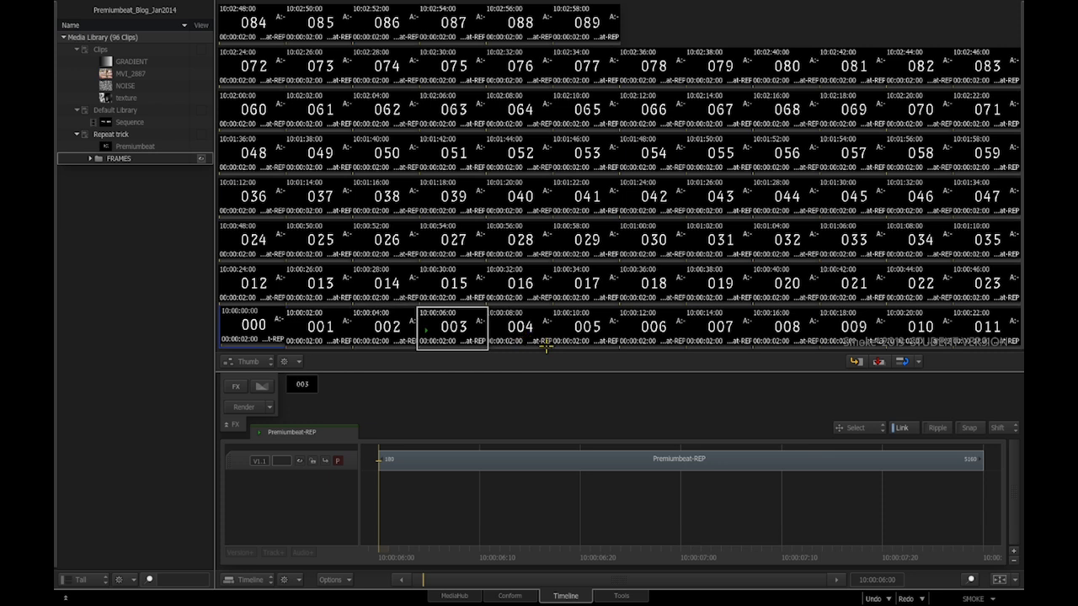
left_click(530, 340)
left_click(608, 340)
left_click(657, 332)
left_click(722, 338)
left_click(778, 345)
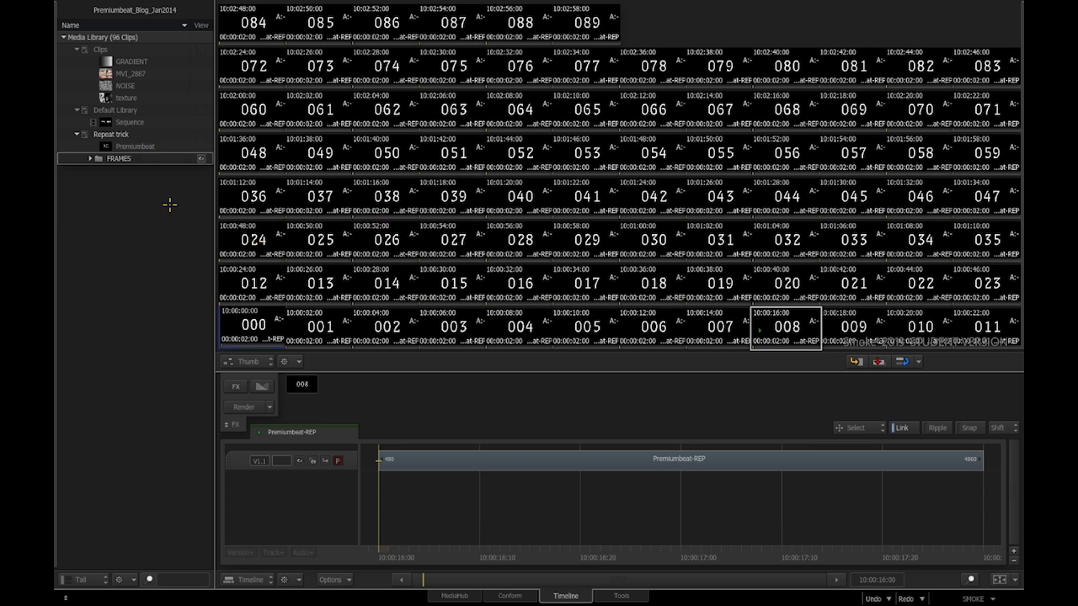
left_click(137, 147)
left_click_drag(333, 255, 312, 286)
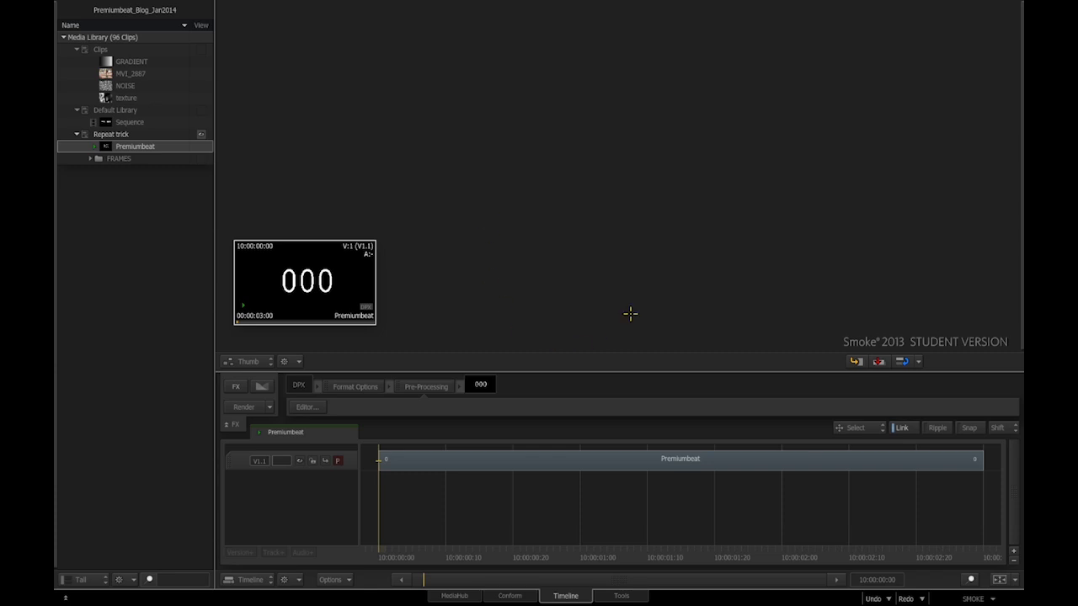
- In MediaHub, switch DPX Sequence Detection to Frames and refresh Frames SEQ PB
left_click(455, 595)
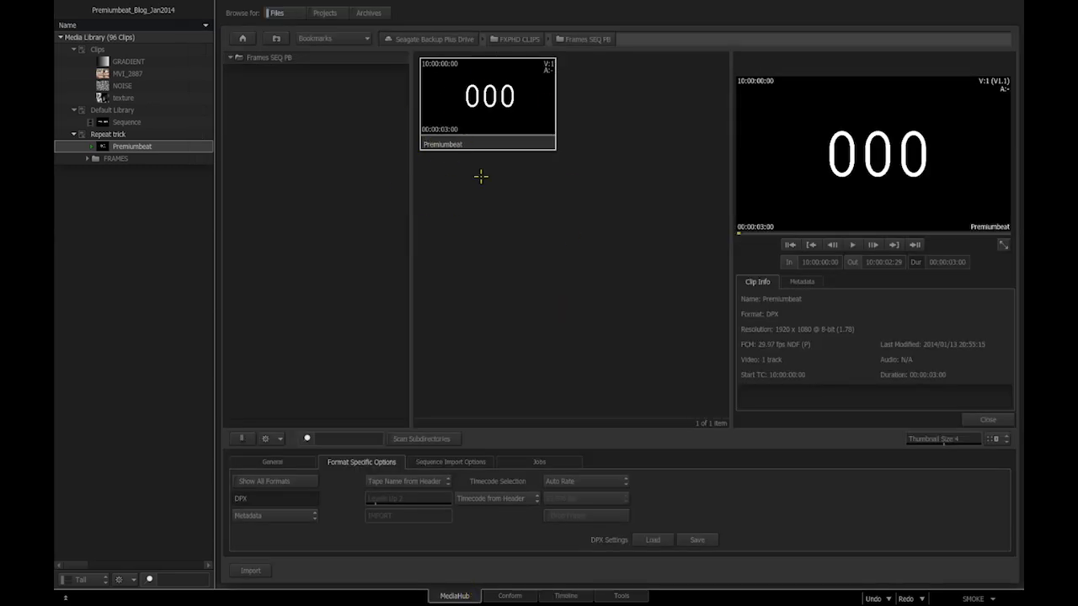
left_click(275, 515)
left_click(269, 498)
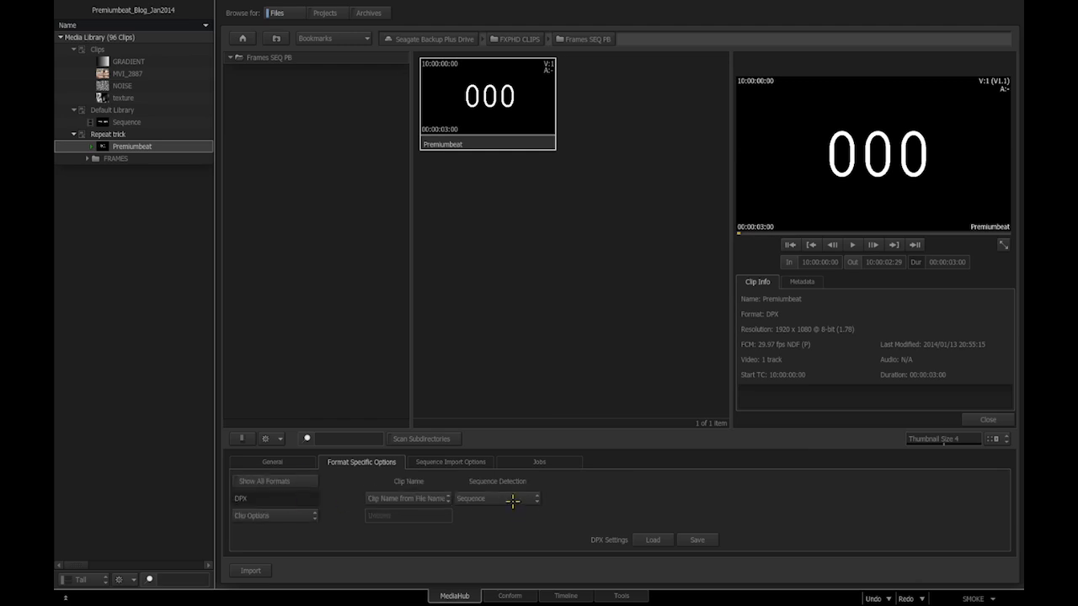
left_click(505, 500)
left_click(489, 484)
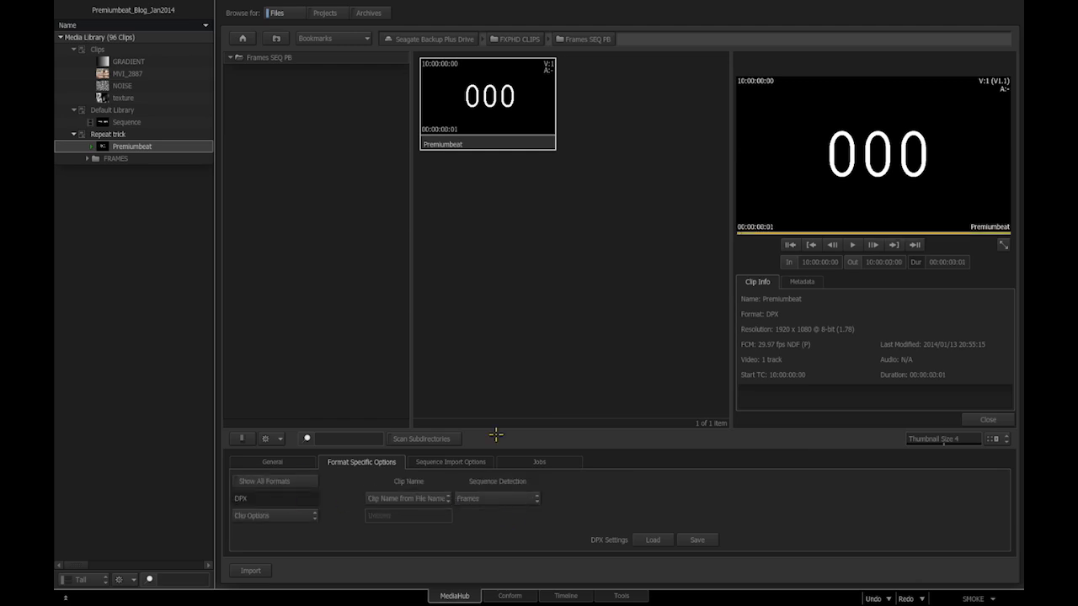
right_click(501, 255)
left_click(510, 330)
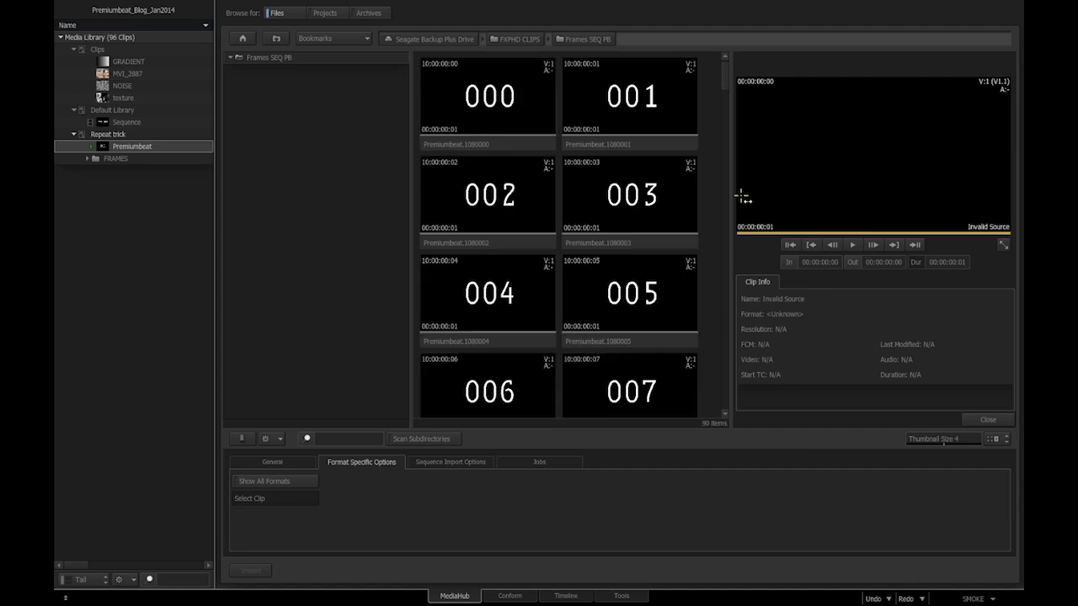
- Select DPX frames 004, 006, 010 and 042 in the file browser
mouse_move(1021, 244)
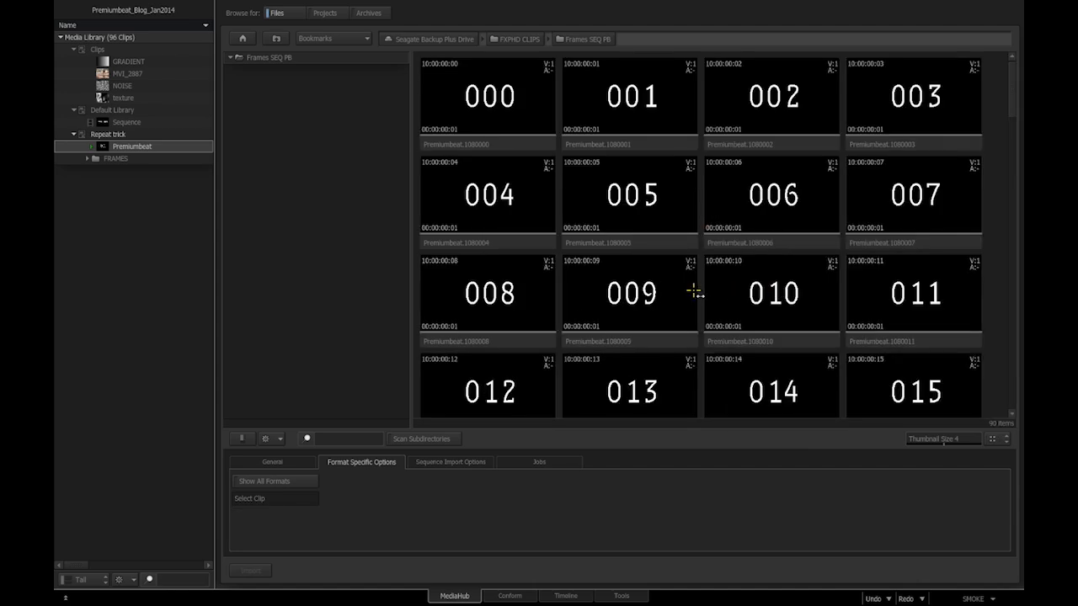
left_click(468, 244)
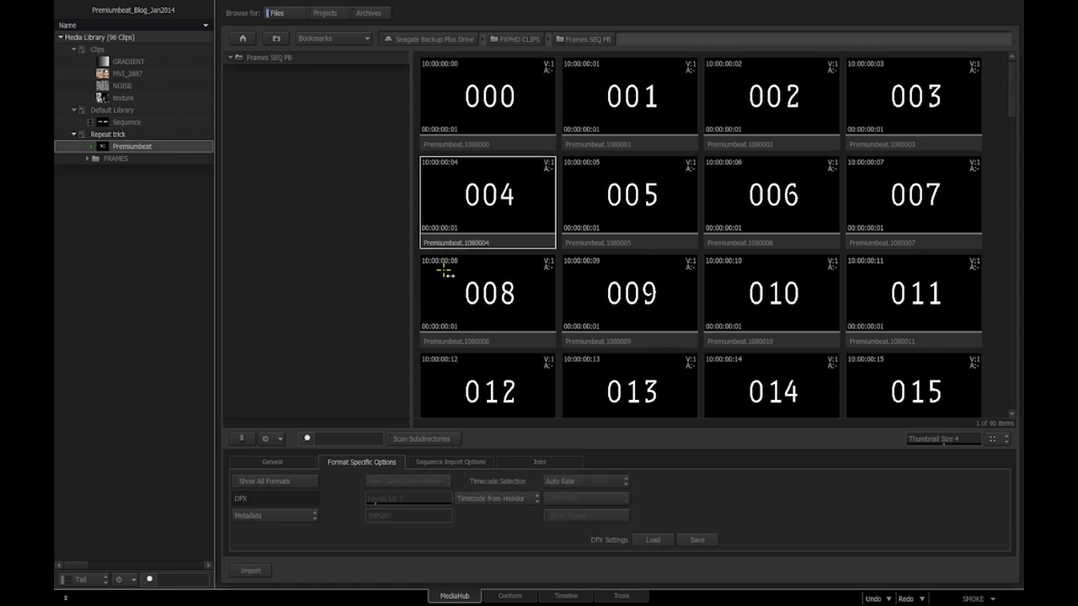
left_click(796, 243, "ctrl")
left_click(731, 348, "ctrl")
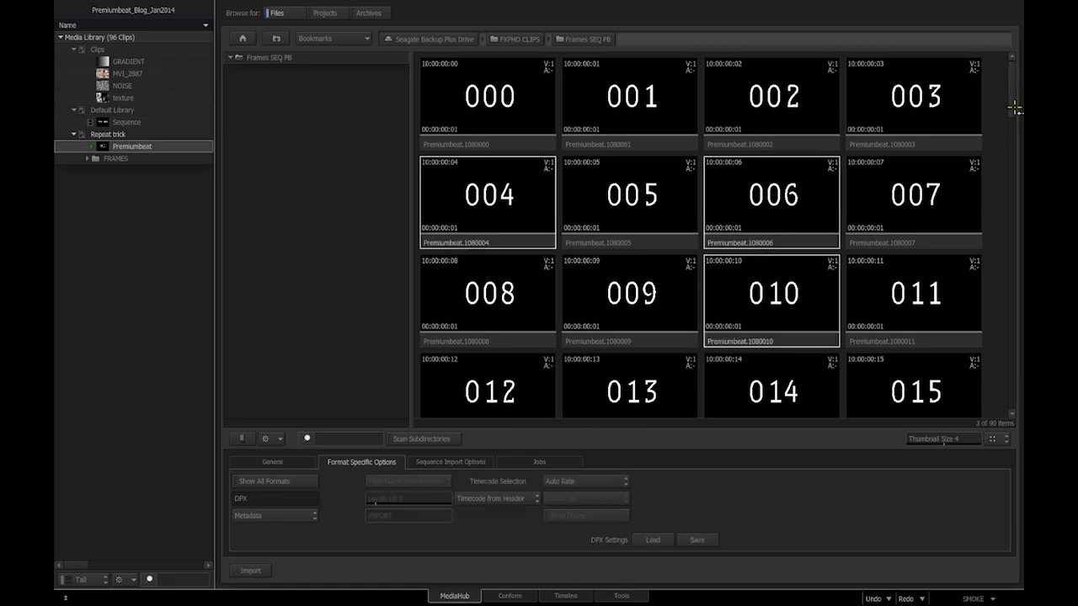
left_click_drag(1013, 108, 1011, 230)
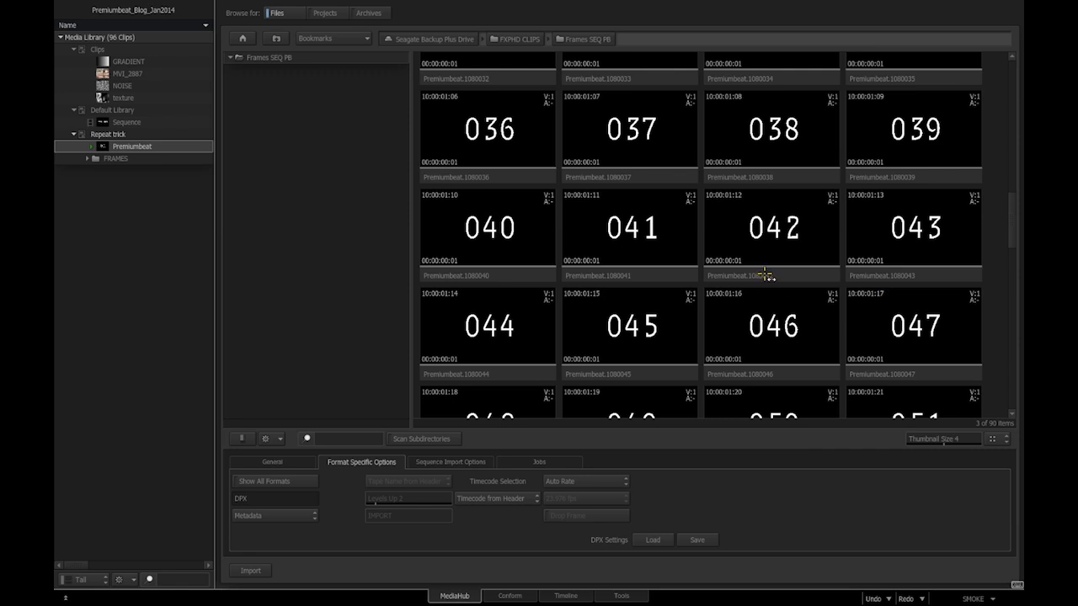
left_click(765, 277, "ctrl")
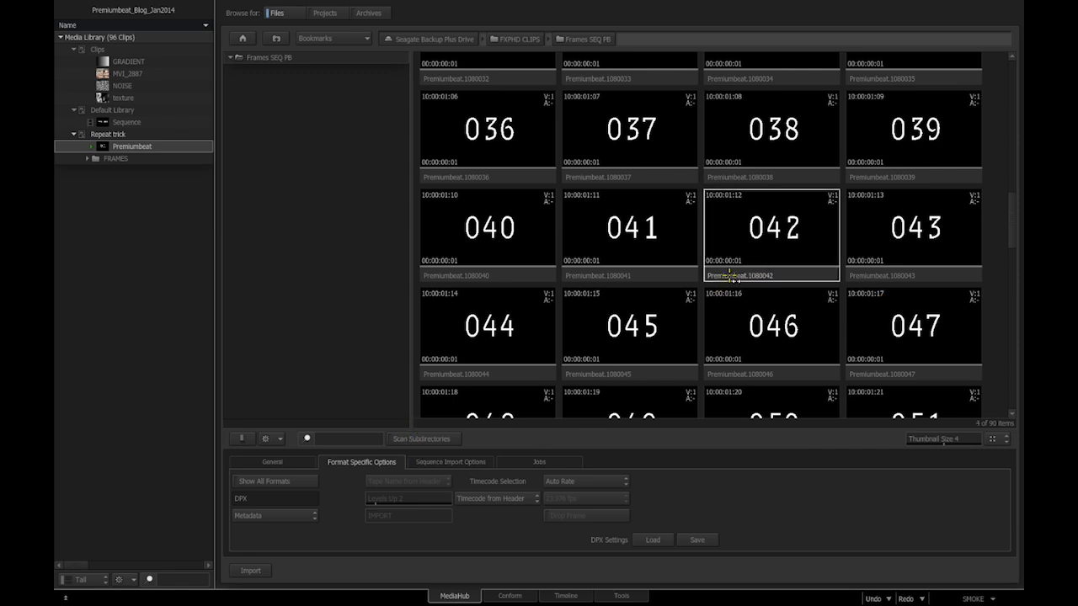
- Import the four selected frames into the Media Library as a new library named NEW CLIPS
left_click_drag(732, 276, 103, 215)
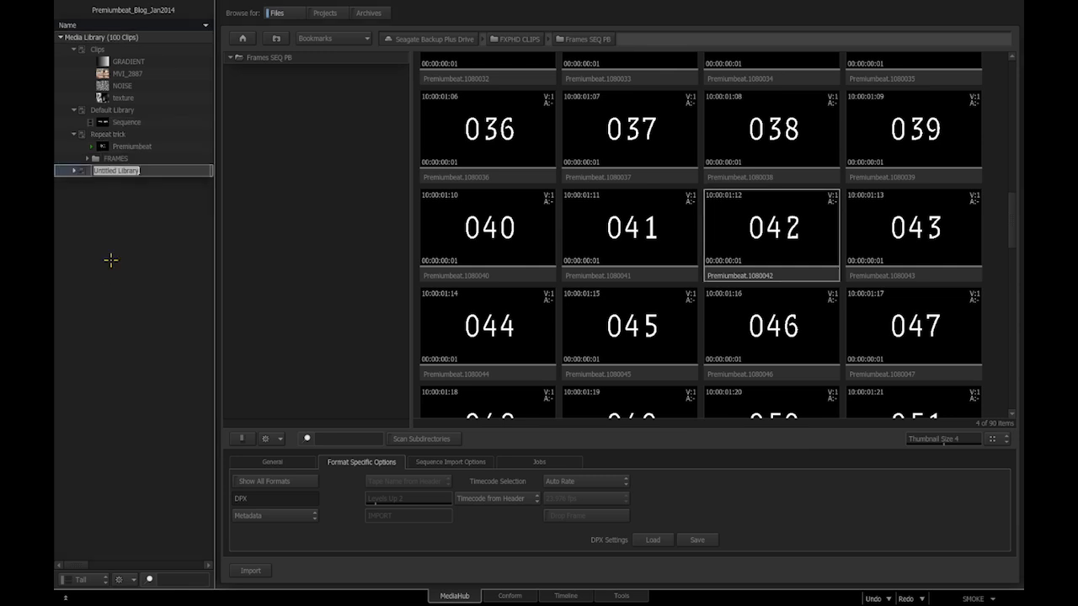
type("NEW")
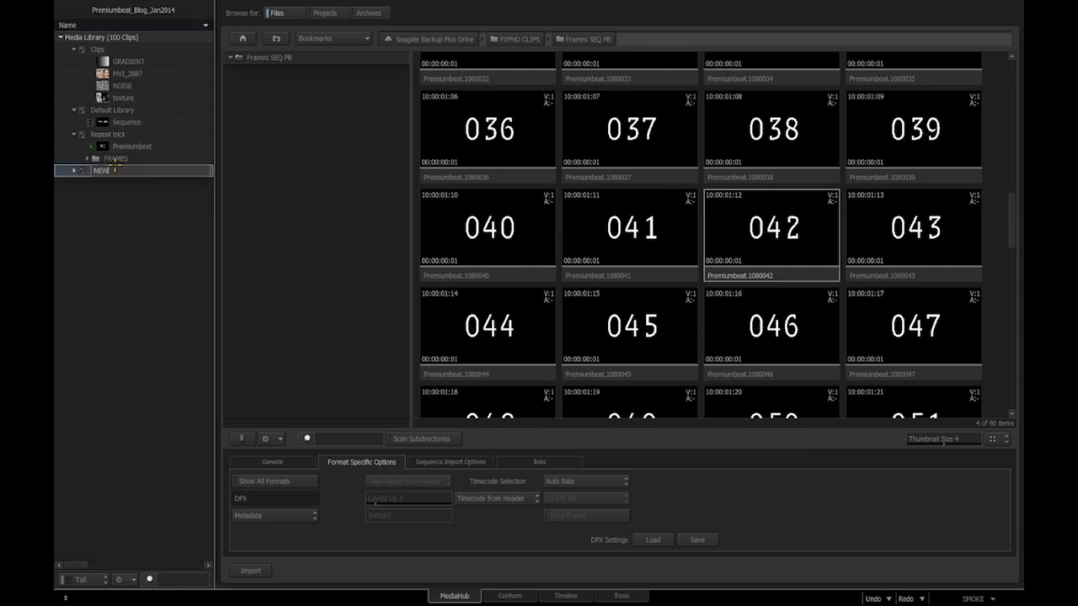
type(" CLIPS")
key("Return")
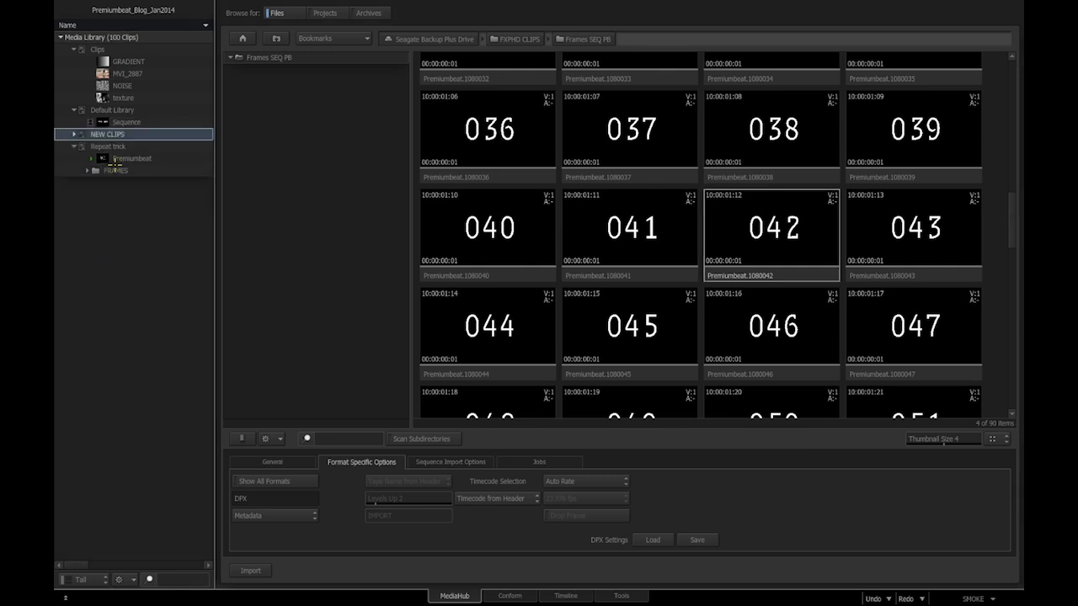
- In the timeline view, show the NEW CLIPS frames and start a new Repeat Trick sequence from that library
left_click(564, 595)
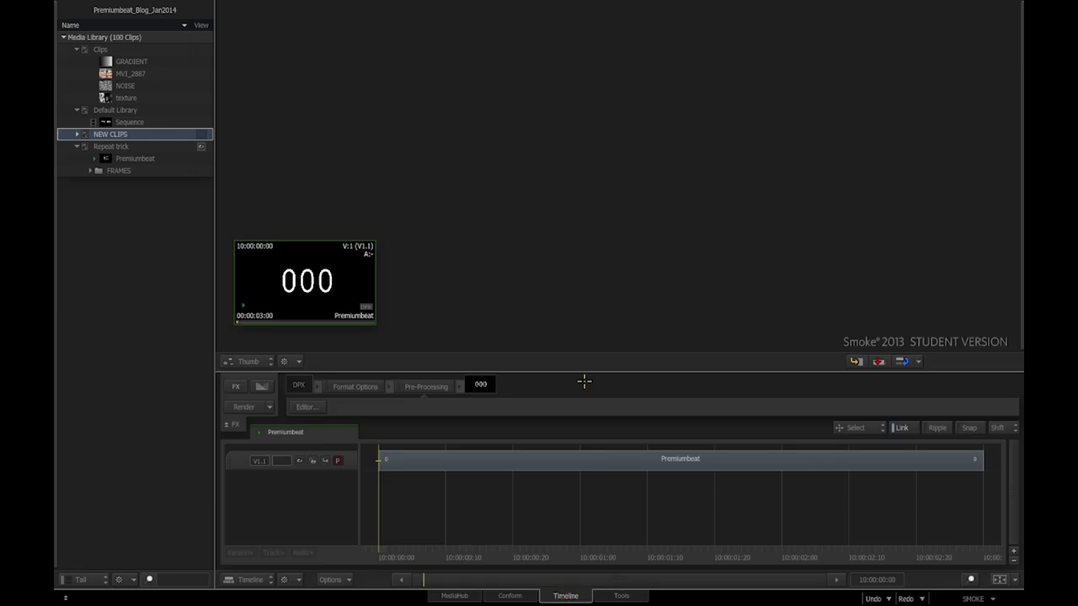
left_click(202, 135)
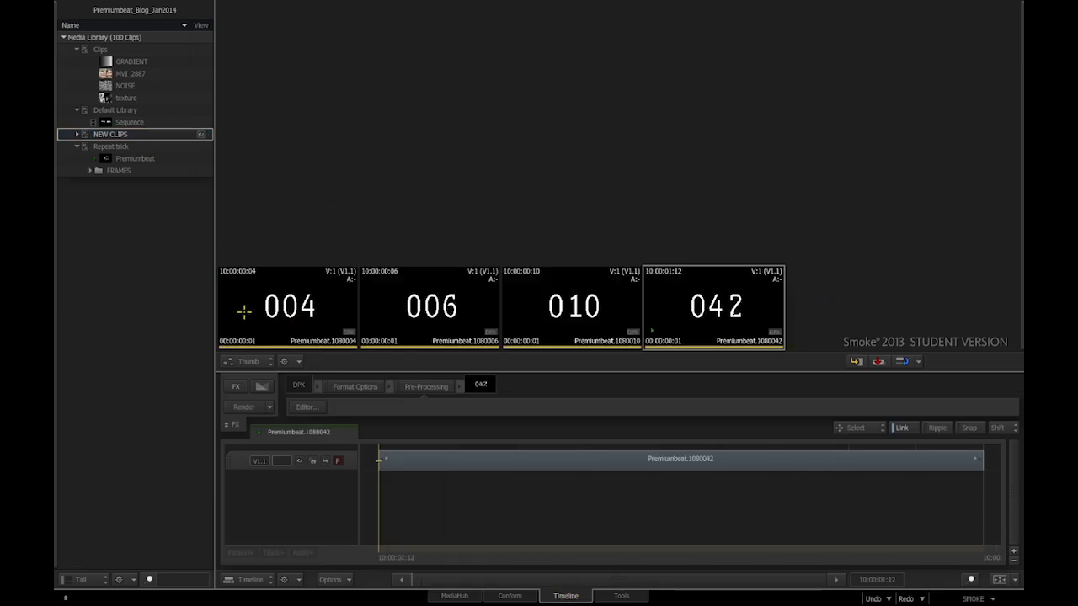
right_click(135, 136)
mouse_move(150, 143)
left_click(266, 144)
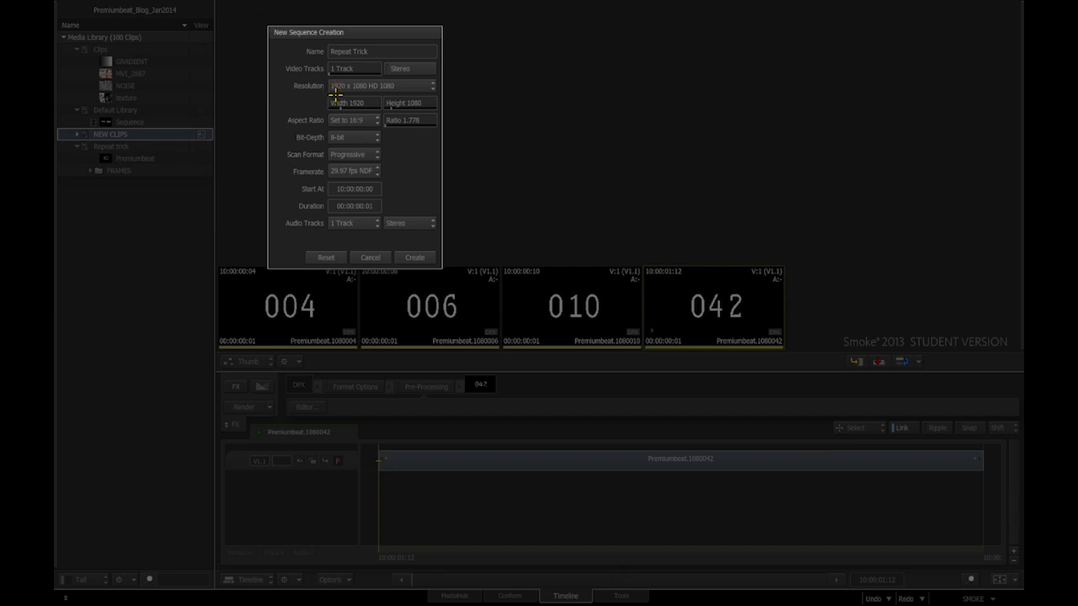
- Create the Repeat Trick sequence, open it on the timeline, and move its thumbnail up
left_click(414, 257)
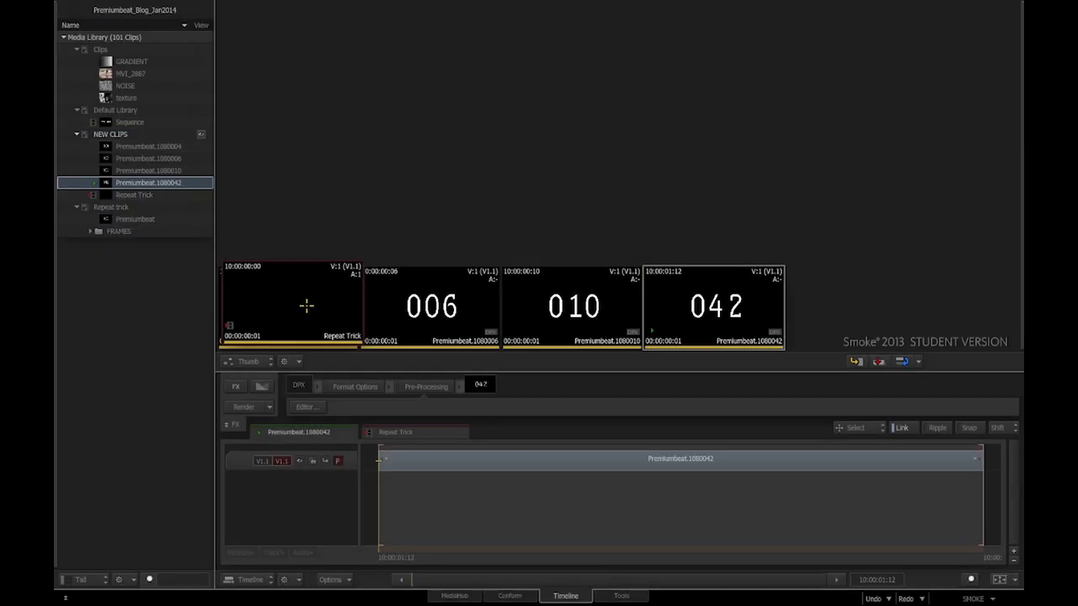
left_click(389, 429)
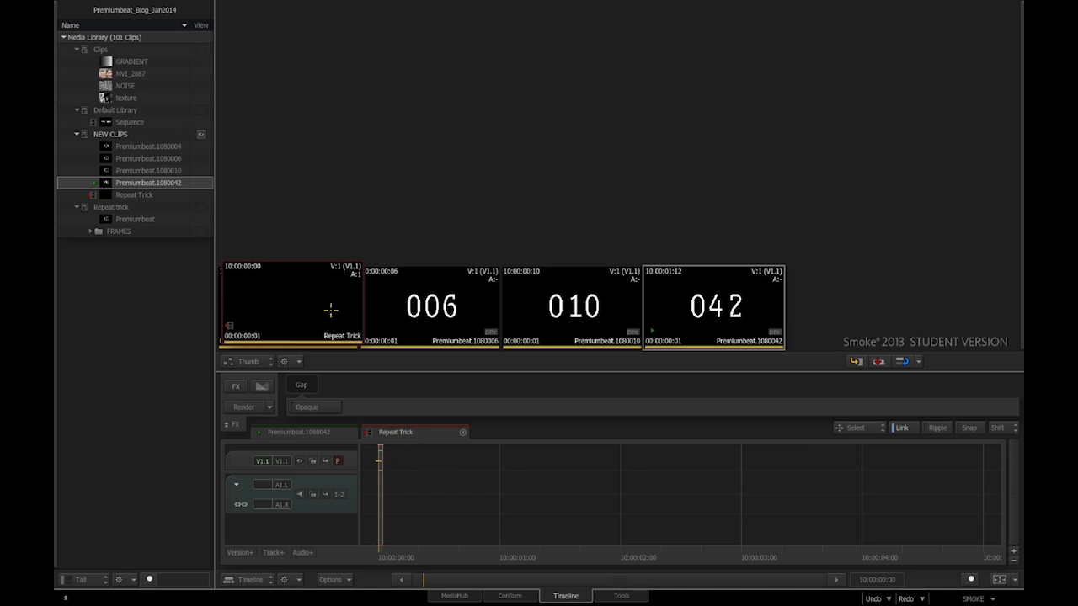
left_click_drag(304, 296, 310, 181)
- Select clips 004, 006, 010 and 042 together
left_click(301, 312)
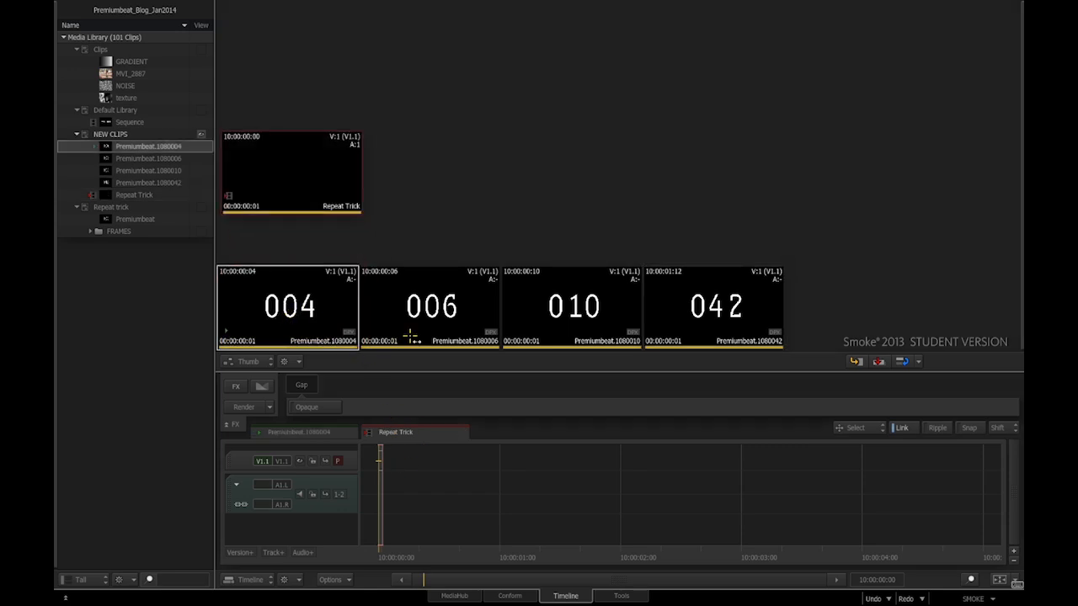
left_click(430, 320, "ctrl")
left_click(567, 325, "ctrl")
left_click(684, 343, "ctrl")
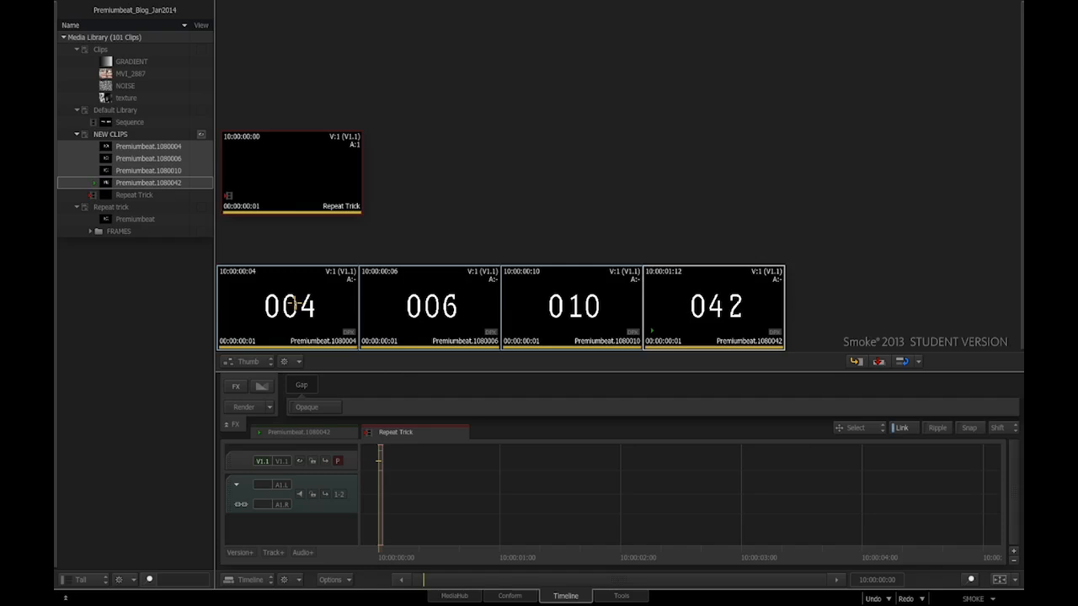
- Edit frames 004, 006, 010 and 042 back-to-back into Repeat Trick and zoom the timeline to fit
left_click_drag(290, 305, 379, 461)
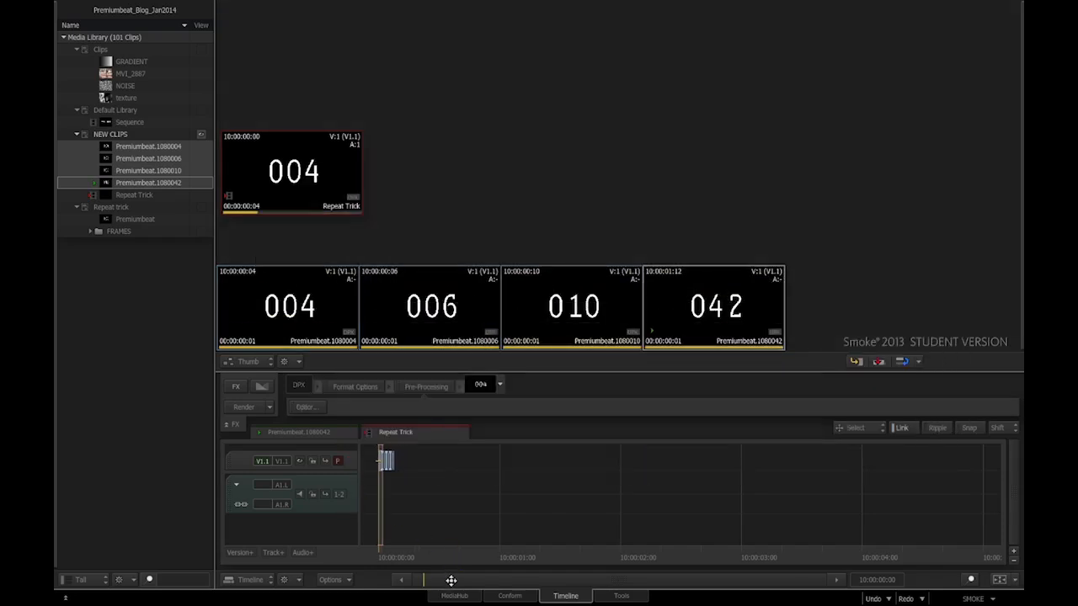
key("super+minus")
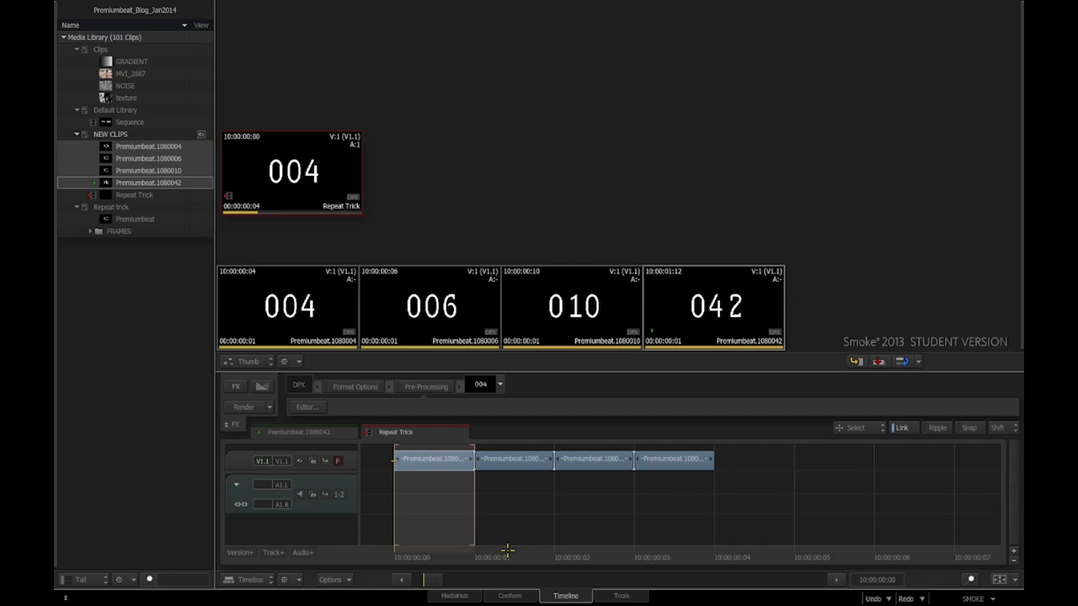
left_click_drag(463, 565, 693, 568)
left_click_drag(298, 179, 344, 165)
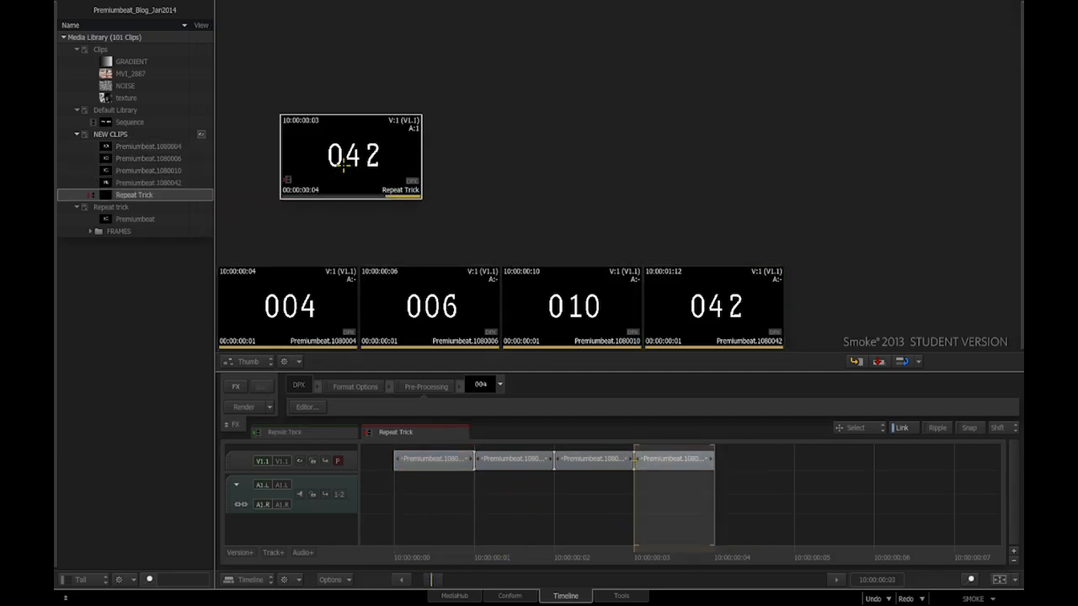
- Make Repeat Trick-REP by repeating each Repeat Trick frame 60 times, then select the Repeat trick library
left_click(622, 596)
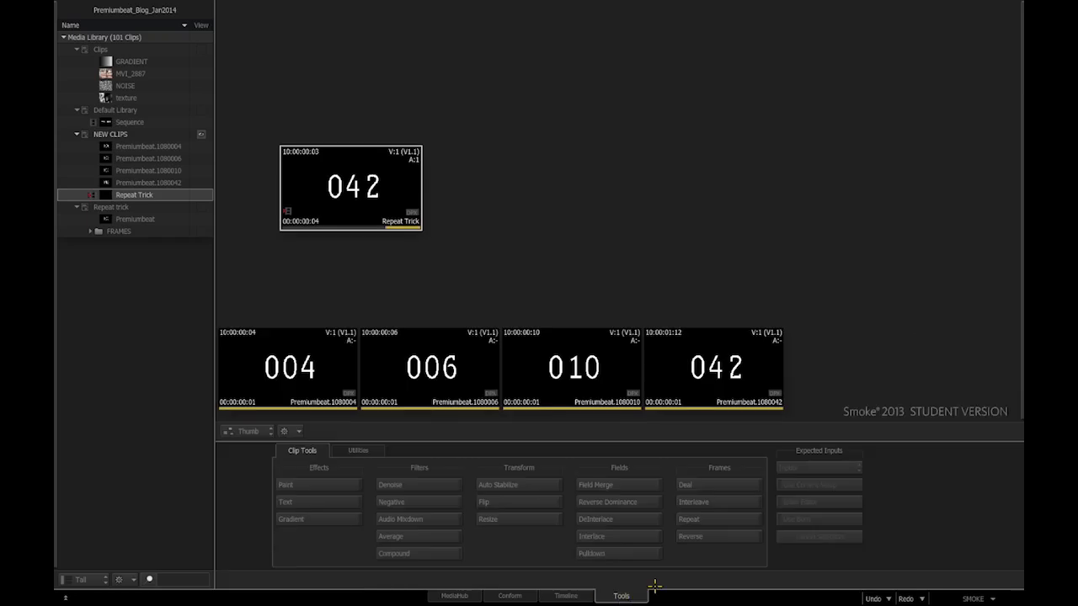
left_click(691, 519)
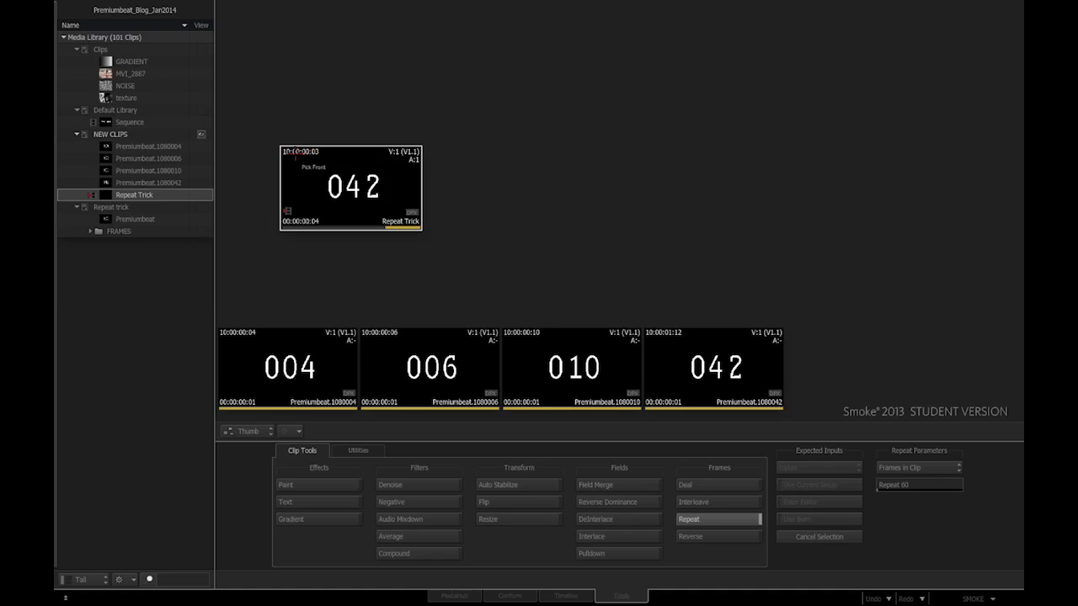
left_click(313, 151)
left_click(523, 173)
left_click_drag(514, 177, 533, 185)
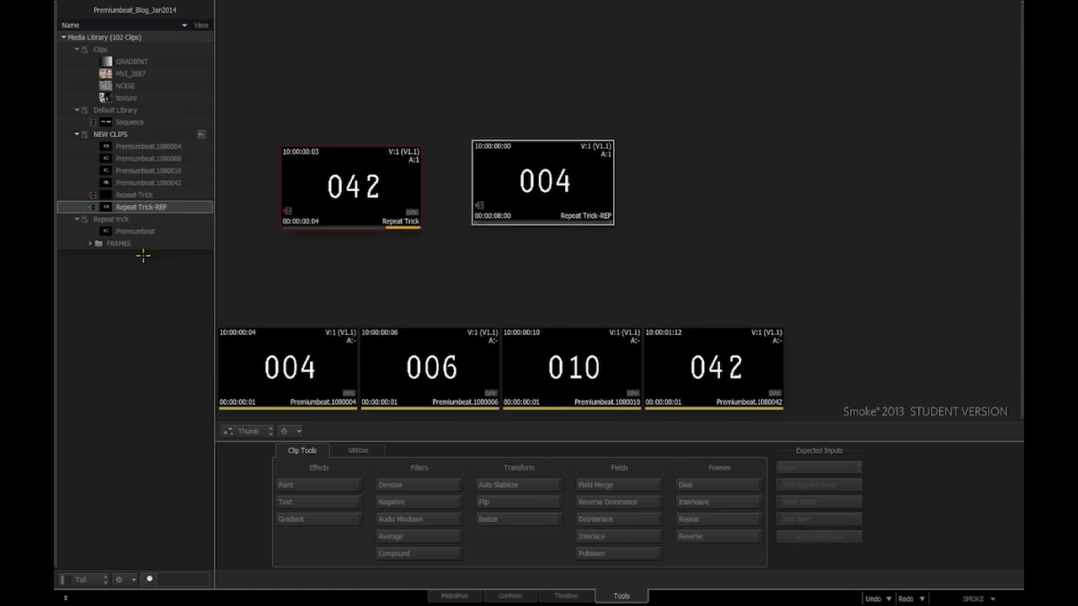
left_click(122, 218)
right_click(124, 220)
- Add a new folder named MORE CLIPS to the Repeat trick library
mouse_move(175, 229)
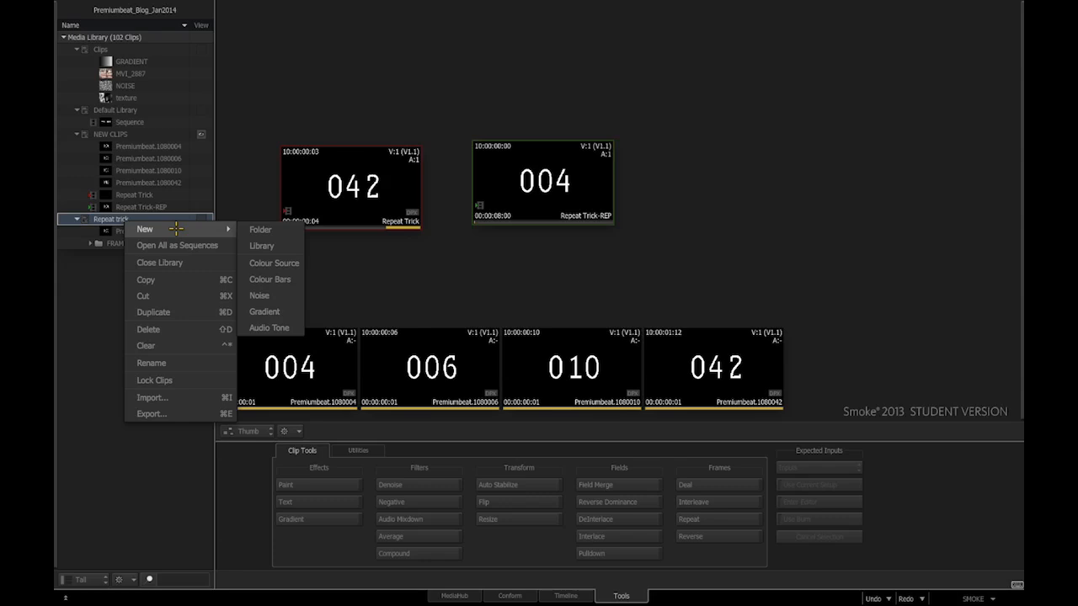
left_click(256, 230)
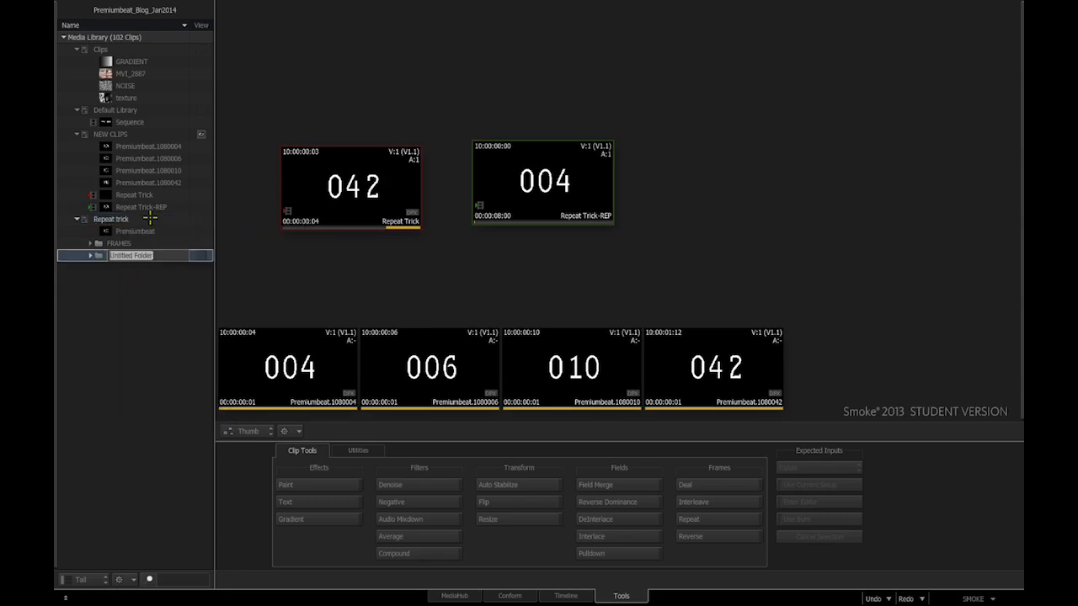
type("MORE CLIPS")
key("Return")
- Move the Repeat Trick-REP clip into MORE CLIPS and return to the timeline view
left_click_drag(543, 160, 124, 259)
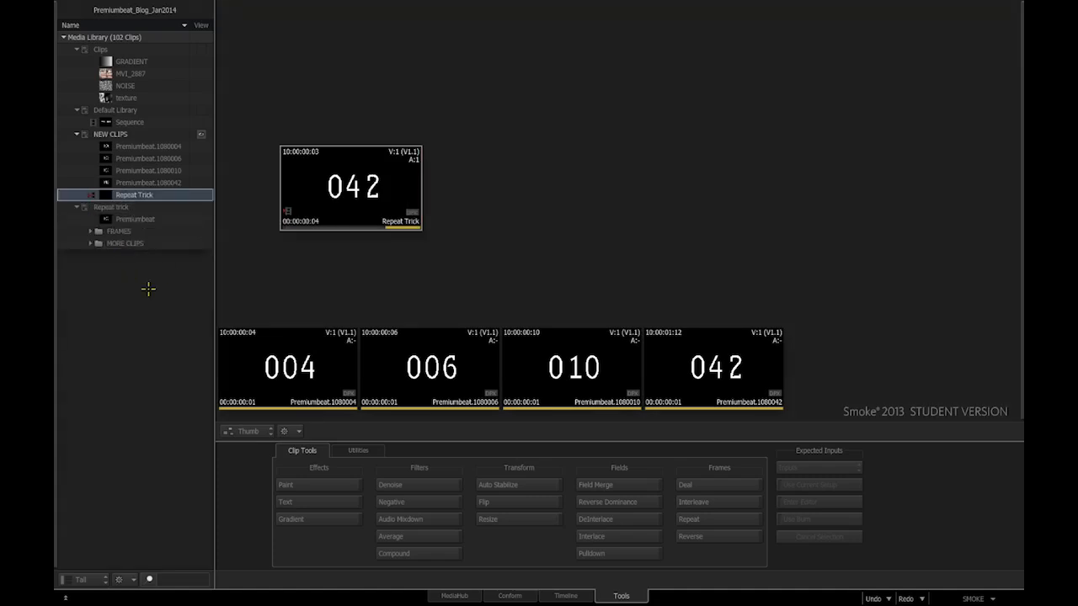
left_click(200, 244)
left_click_drag(584, 198, 362, 416)
left_click(560, 594)
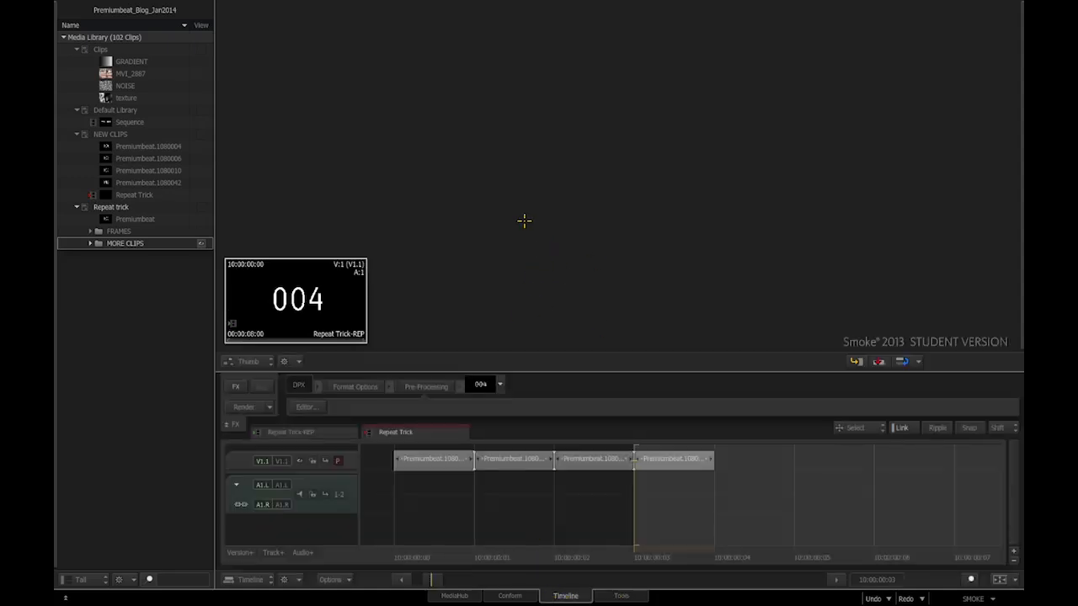
- Split Repeat Trick-REP into 60-frame pieces
key("grave")
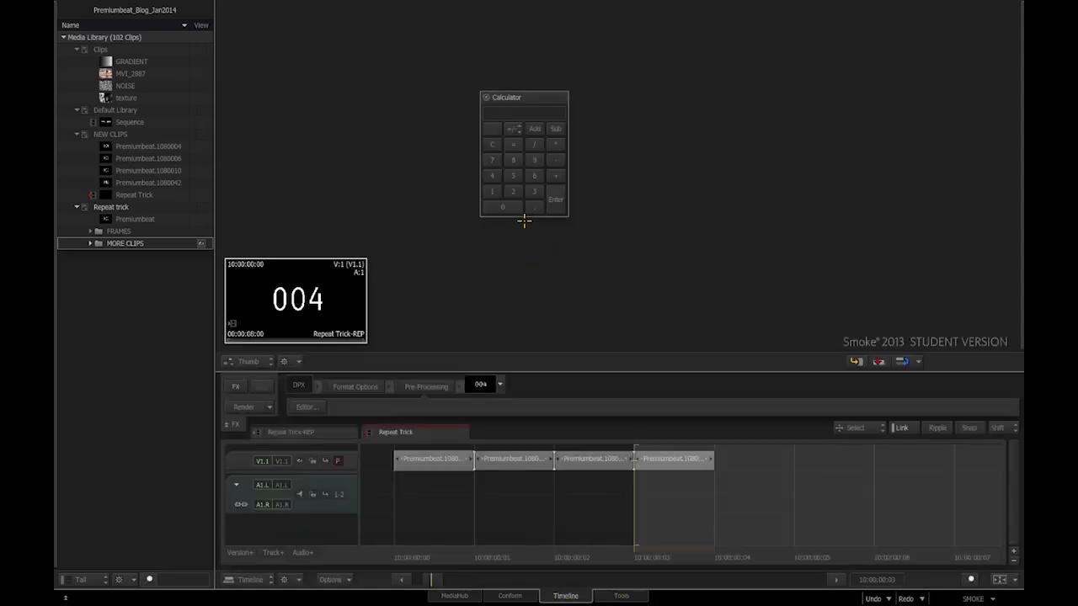
left_click(534, 177)
left_click(508, 207)
left_click(555, 199)
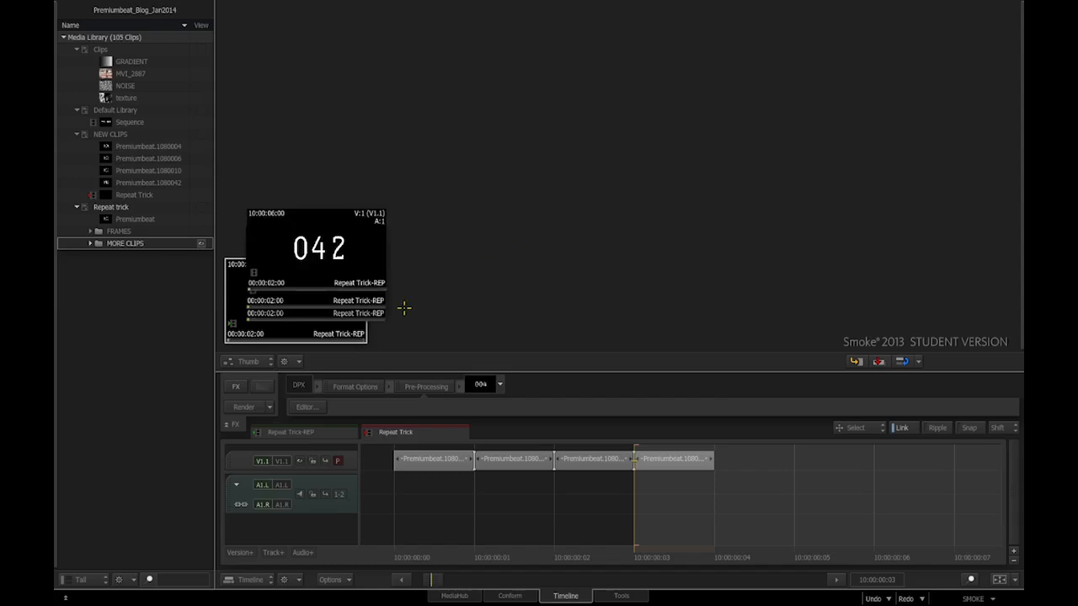
- Arrange the four two-second clips 004, 006, 010 and 042 side by side
left_click_drag(325, 244, 475, 179)
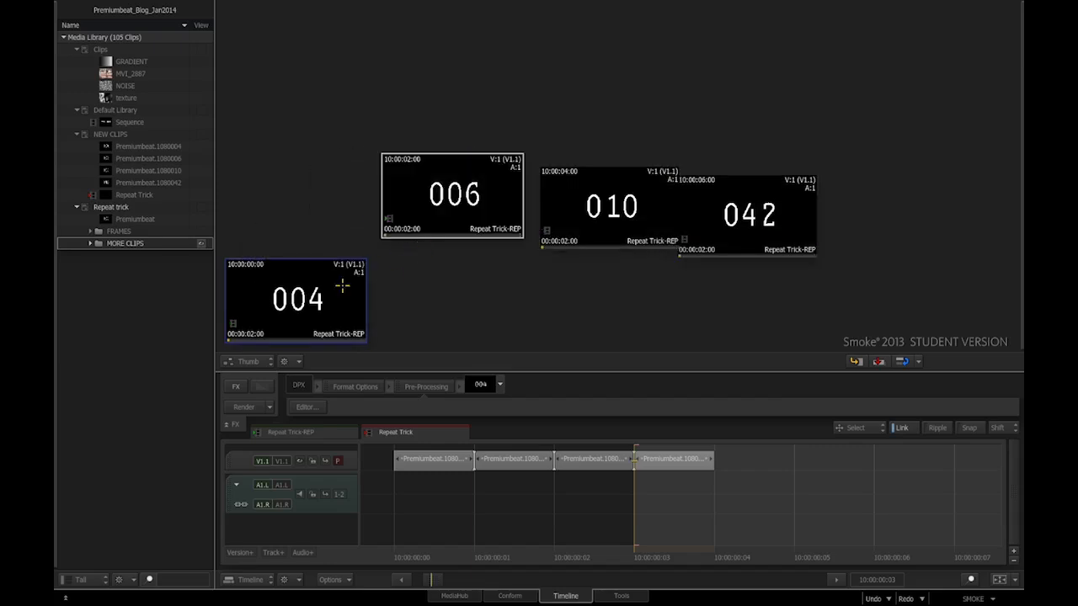
left_click_drag(343, 286, 347, 180)
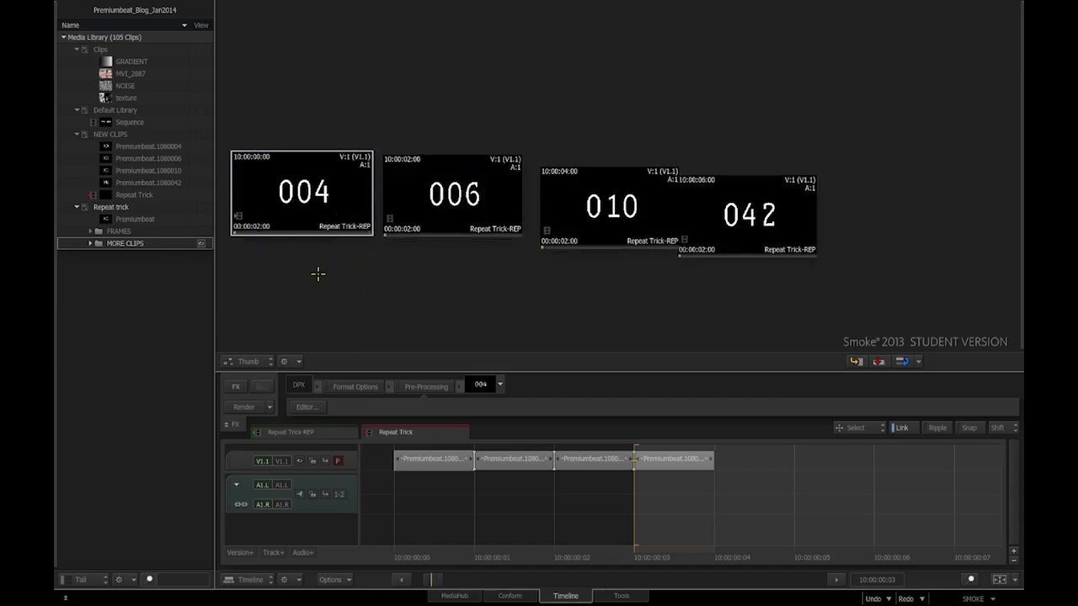
left_click_drag(729, 221, 741, 207)
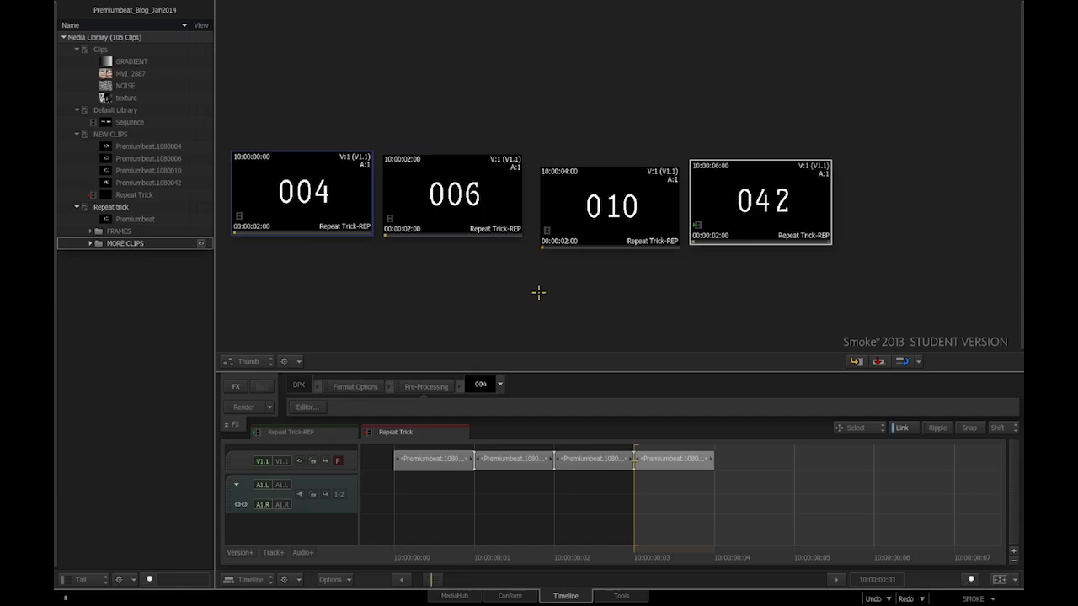
left_click(621, 595)
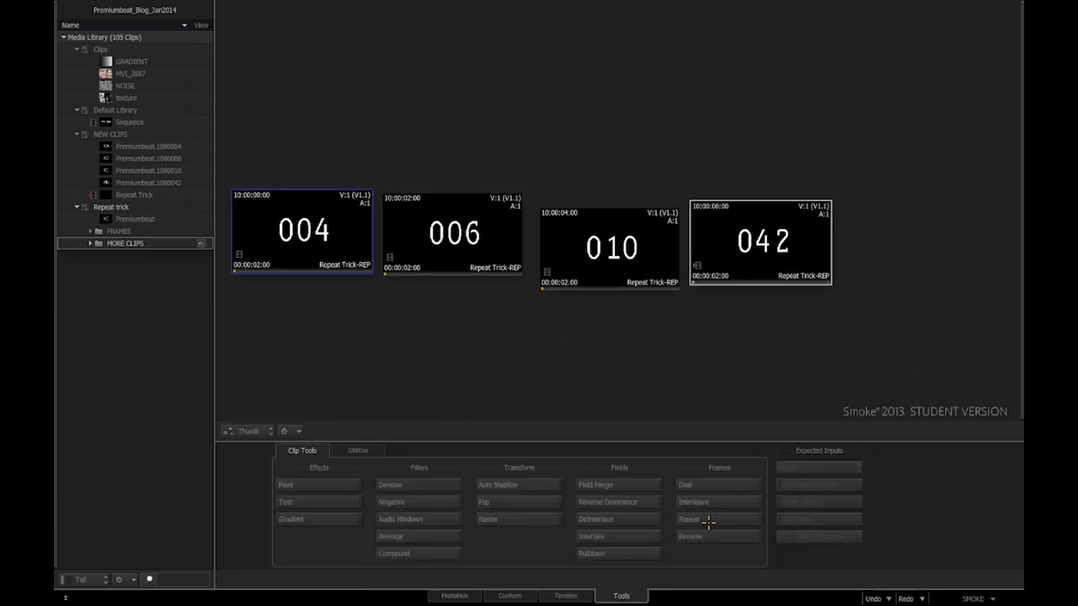